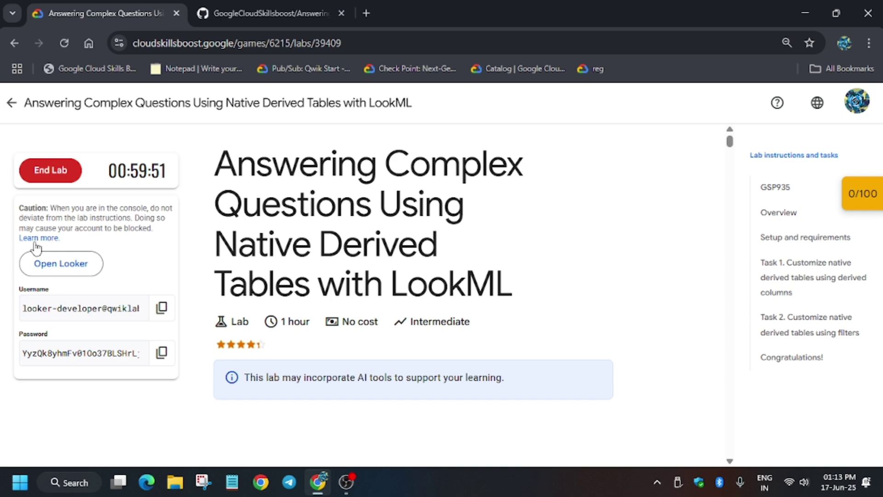
Open the lab's Open Looker link in an incognito window
right_click(51, 263)
left_click(167, 316)
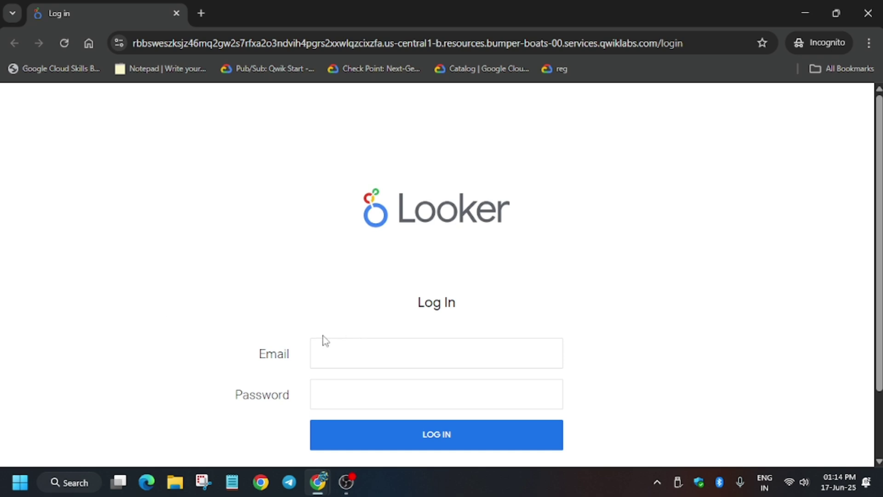
Paste the lab's username and password into Looker's Email and Password fields and log in
key("alt+Tab")
left_click(161, 307)
key("alt+Tab")
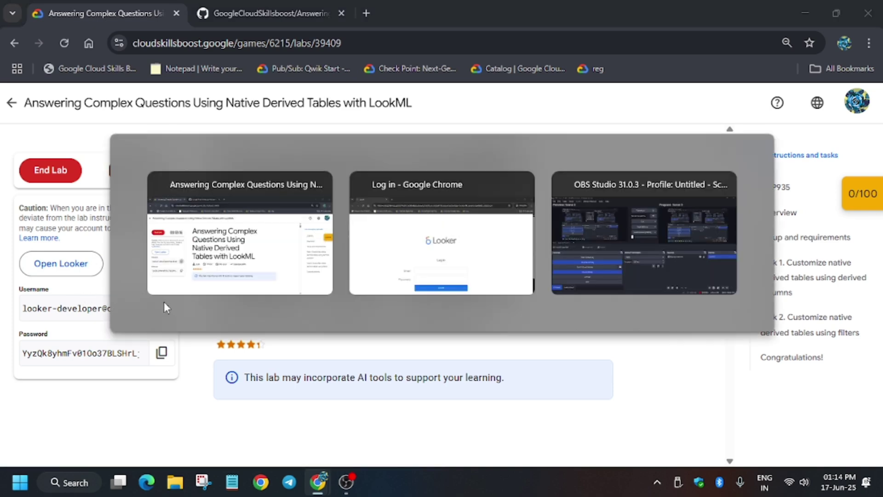
left_click(311, 350)
key("ctrl+v")
key("alt+Tab")
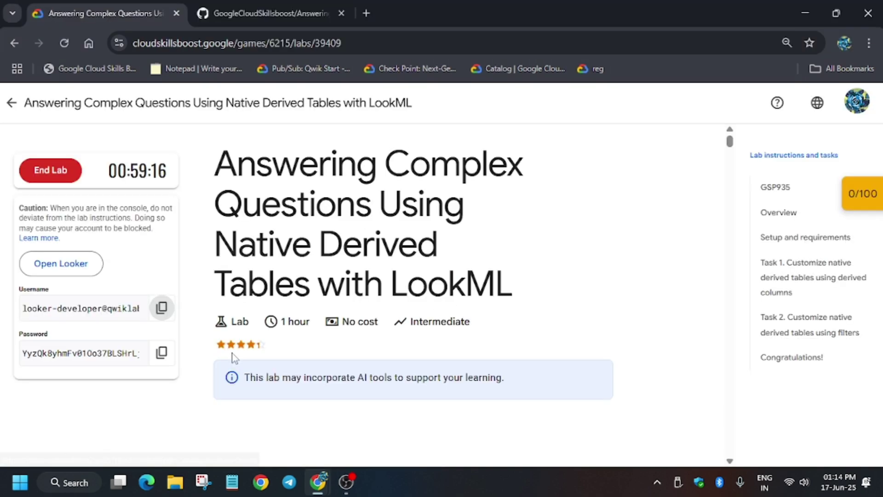
left_click(164, 352)
key("alt+Tab")
left_click(407, 401)
key("ctrl+v")
left_click(415, 428)
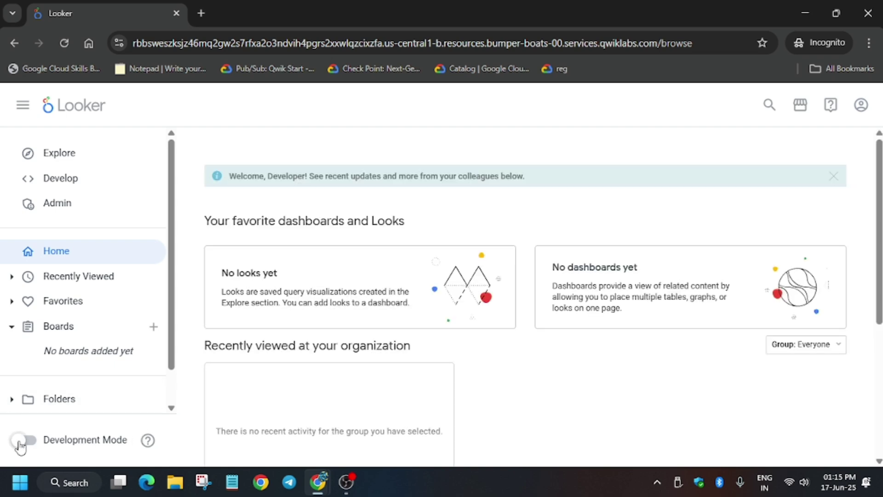
Turn on Looker's Development Mode and fetch the walkthrough address from the lab window
left_click(25, 445)
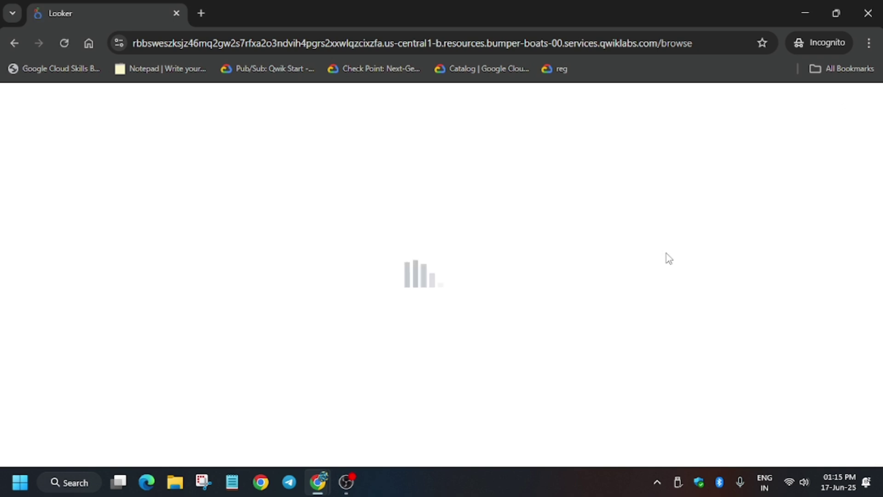
key("alt+Tab")
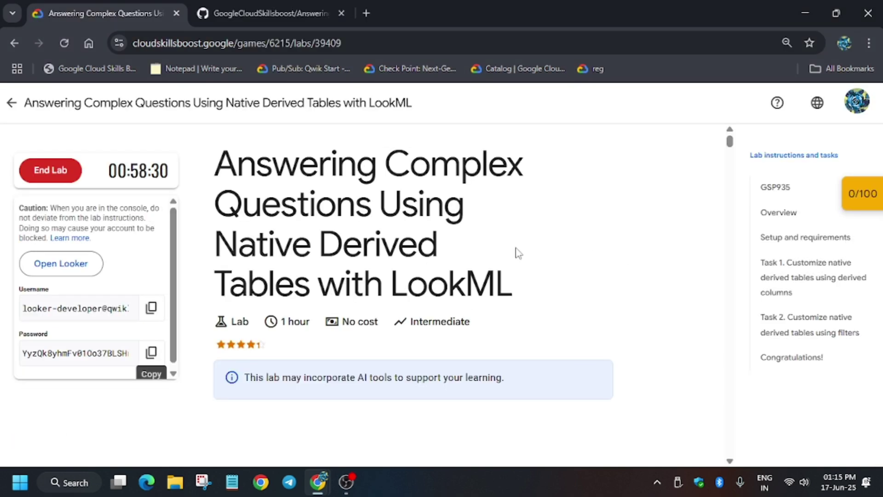
left_click(265, 6)
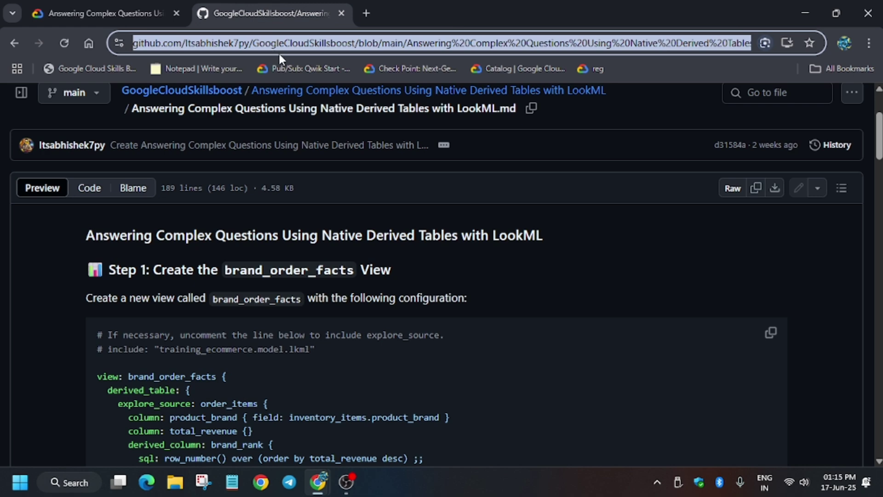
key("alt+Tab")
Load the GitHub walkthrough in a new incognito tab with the file tree collapsed, then return to Looker
left_click(201, 13)
key("ctrl+v")
key("Return")
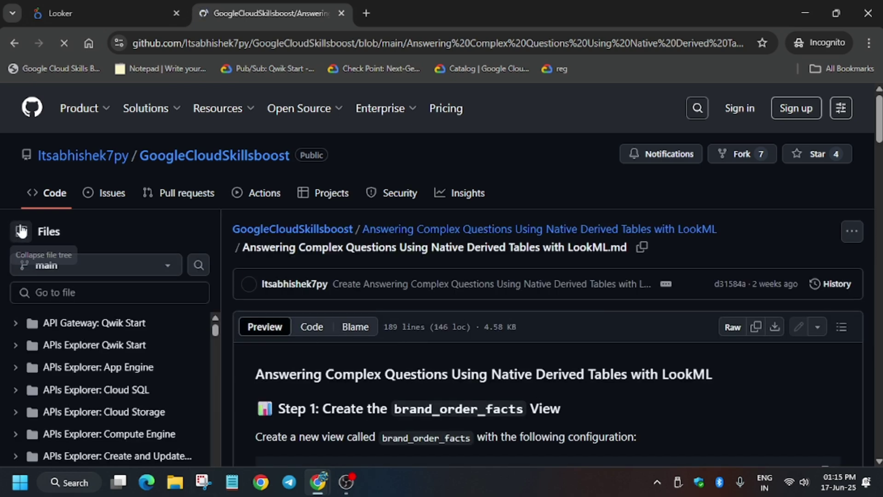
left_click(21, 231)
scroll(427, 332, "down", 3)
scroll(427, 332, "down", 2)
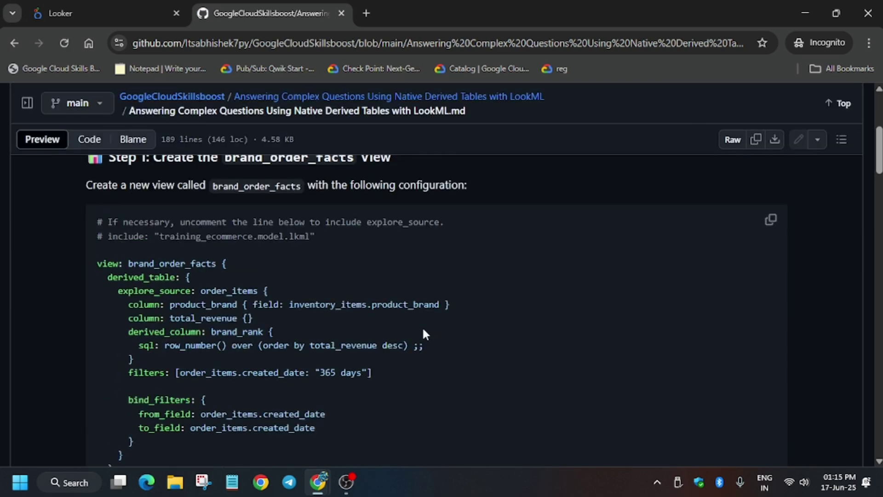
scroll(422, 326, "up", 1)
left_click(92, 13)
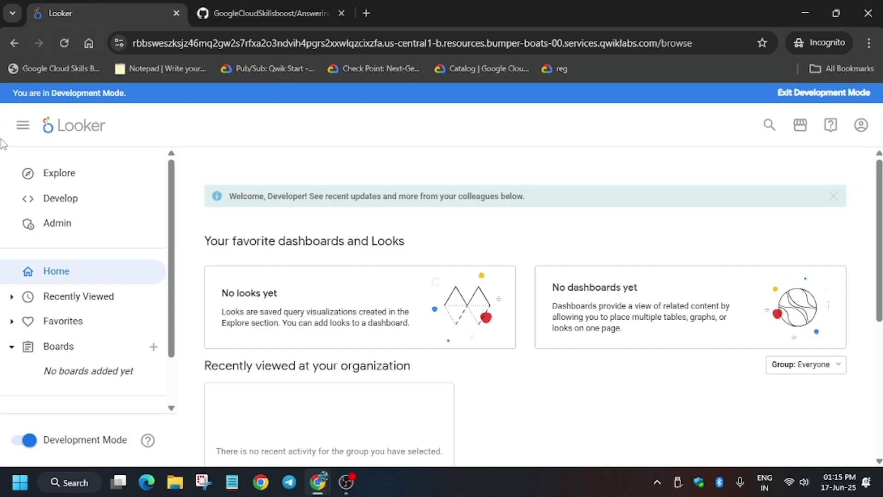
From Develop, open qwiklabs-ecommerce and choose Create View from the views folder menu
left_click(72, 202)
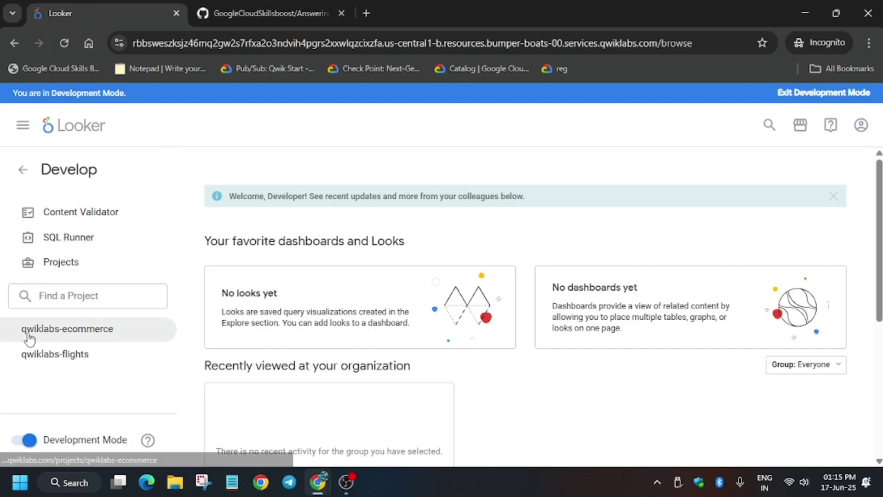
left_click(25, 329)
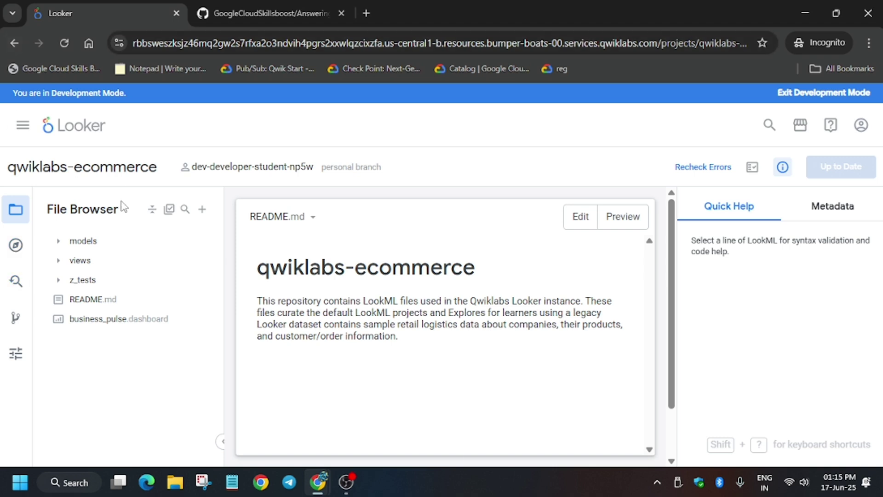
left_click(59, 261)
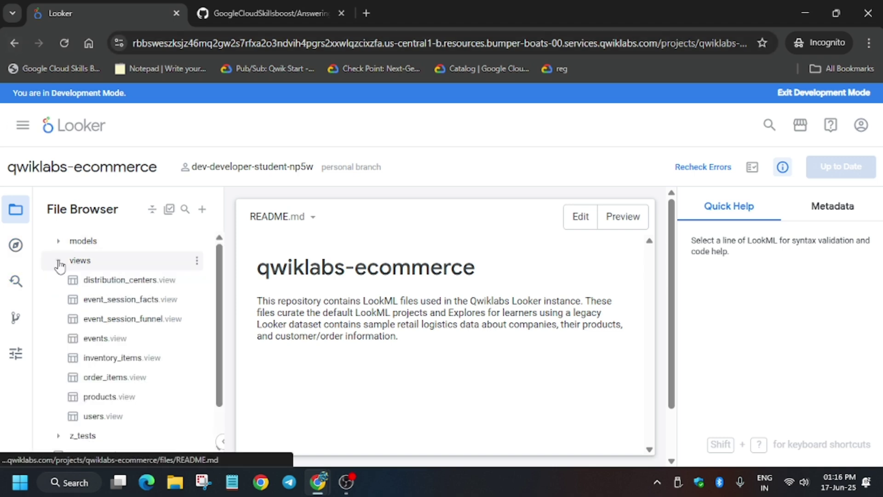
left_click(197, 262)
left_click(283, 414)
left_click(245, 7)
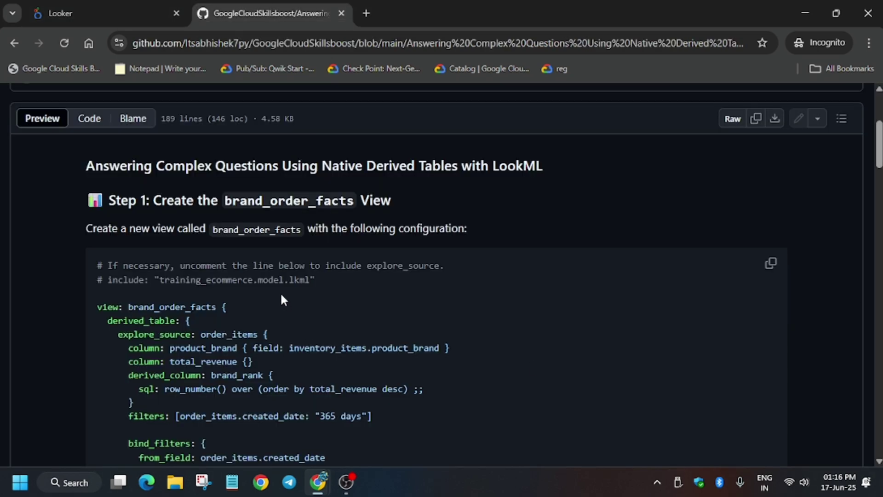
Create a new view file named brand_order_facts, copying the name from the walkthrough
left_click_drag(211, 233, 319, 231)
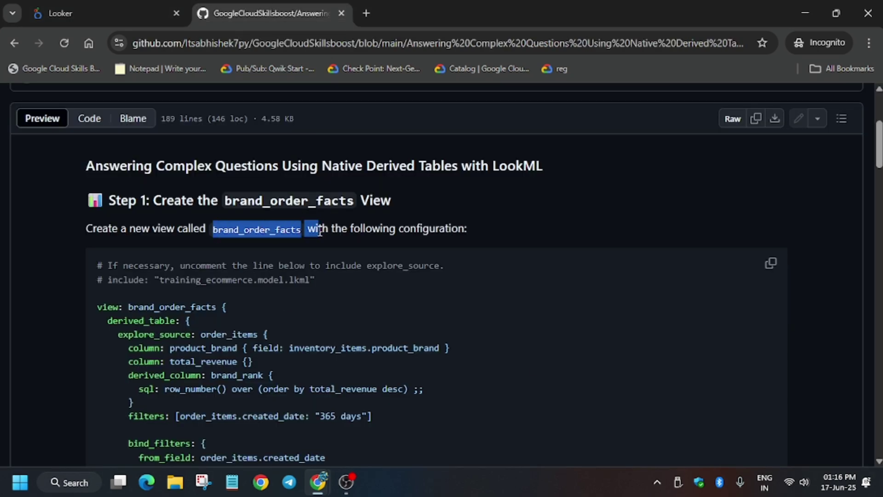
key("ctrl+c")
left_click(105, 13)
key("ctrl+v")
left_click(551, 334)
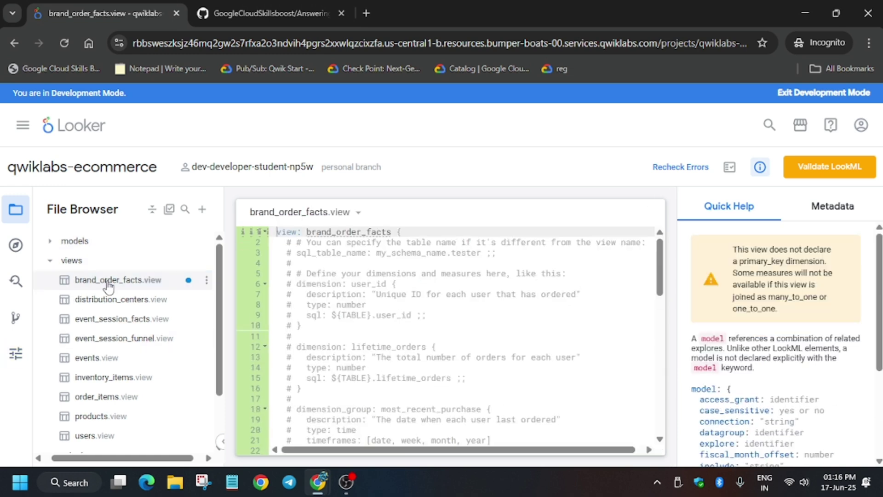
Replace the placeholder code with the walkthrough's derived-table LookML and save the view
left_click(475, 333)
key("ctrl+a")
key("BackSpace")
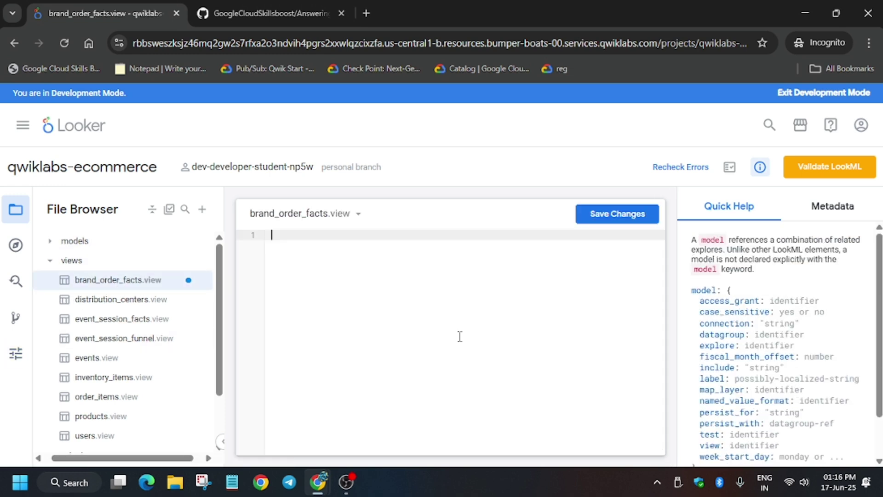
key("ctrl+Tab")
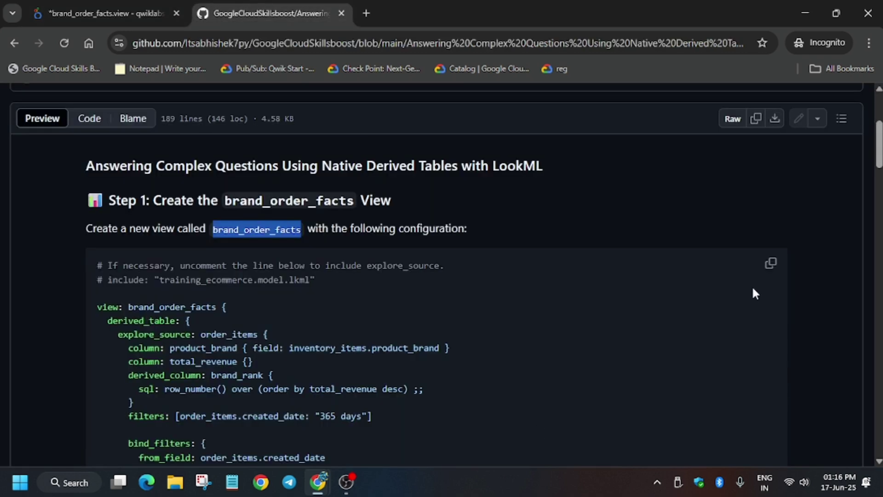
left_click(771, 263)
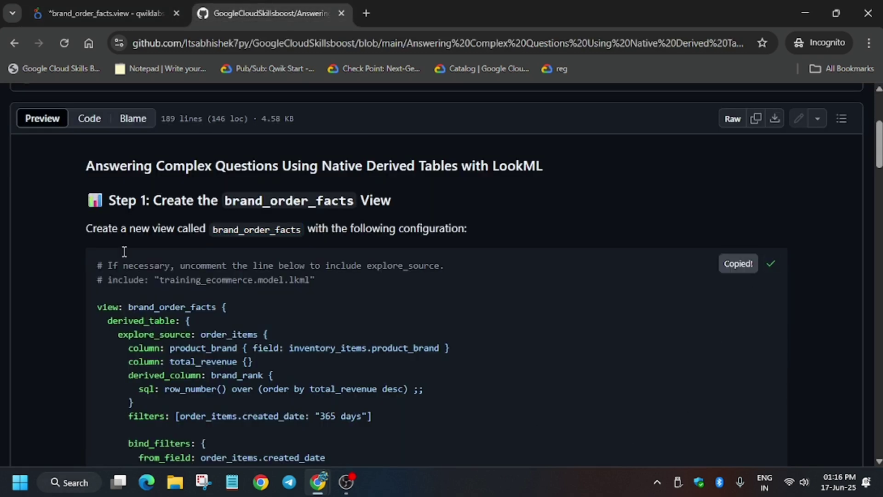
left_click(129, 9)
key("ctrl+v")
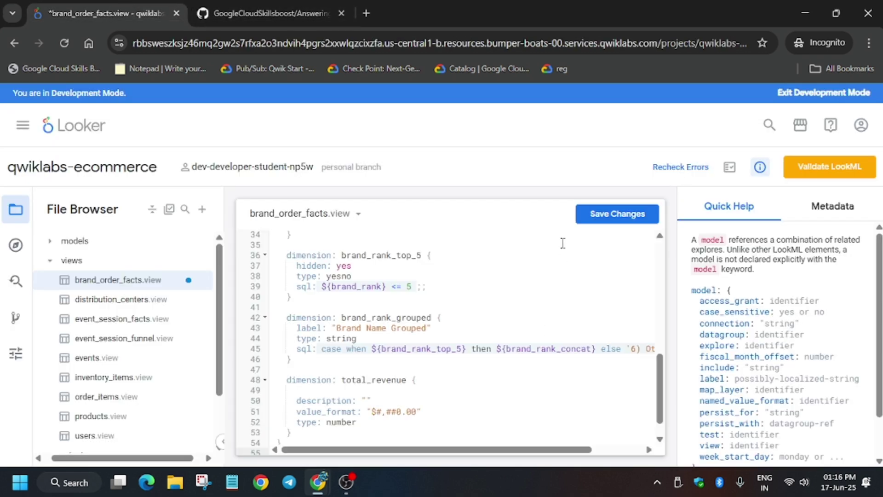
left_click(616, 214)
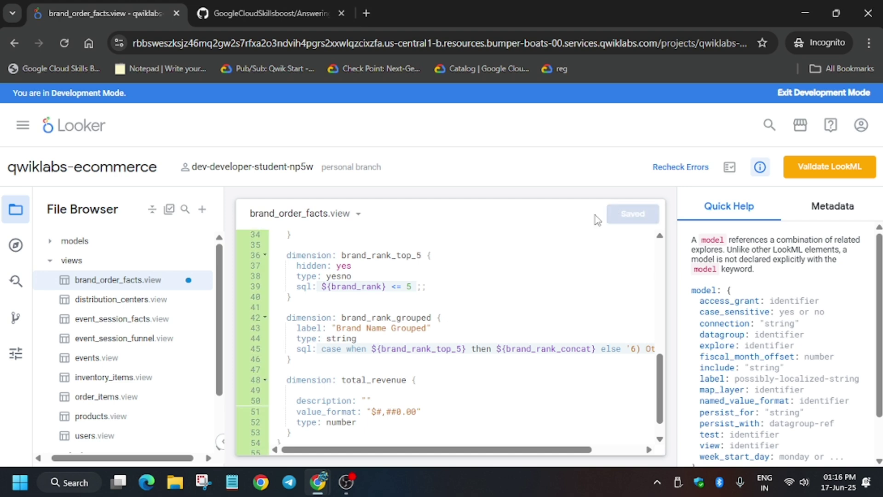
Open models/training_ecommerce.model and delete all its existing code
left_click(56, 240)
left_click(89, 265)
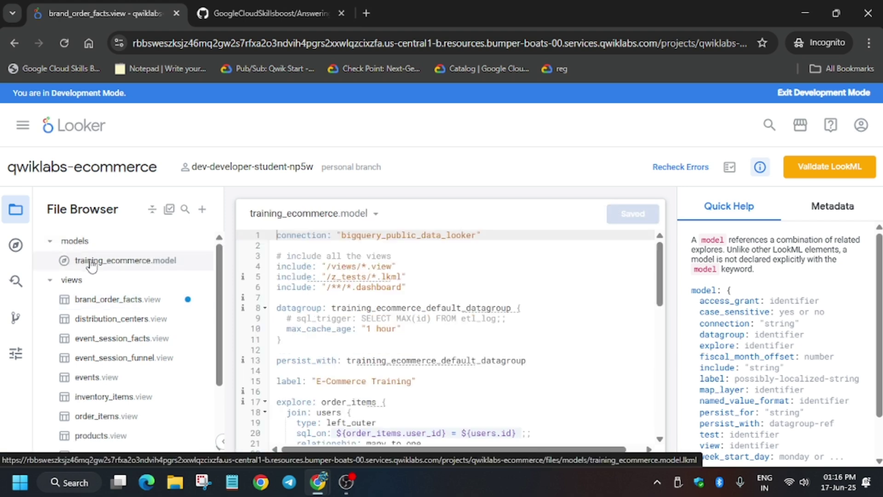
left_click(627, 320)
key("ctrl+a")
key("BackSpace")
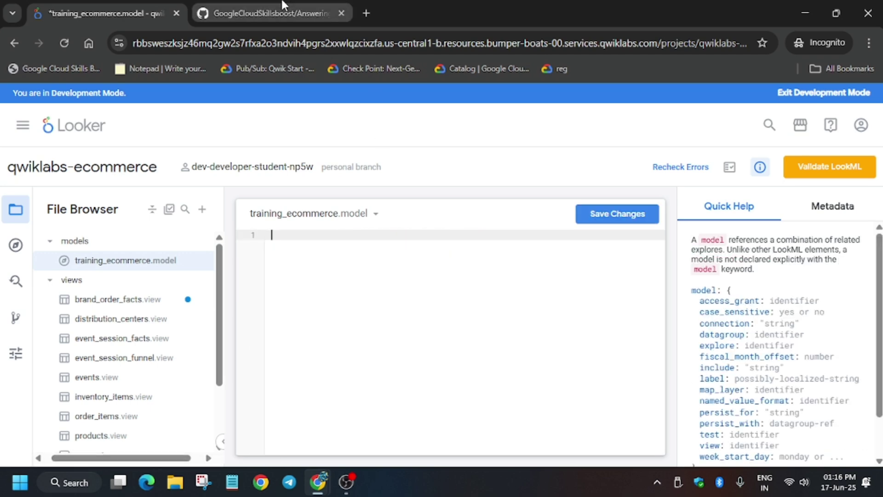
Paste the walkthrough's model LookML, save it, and run Validate LookML
left_click(269, 13)
scroll(740, 322, "down", 15)
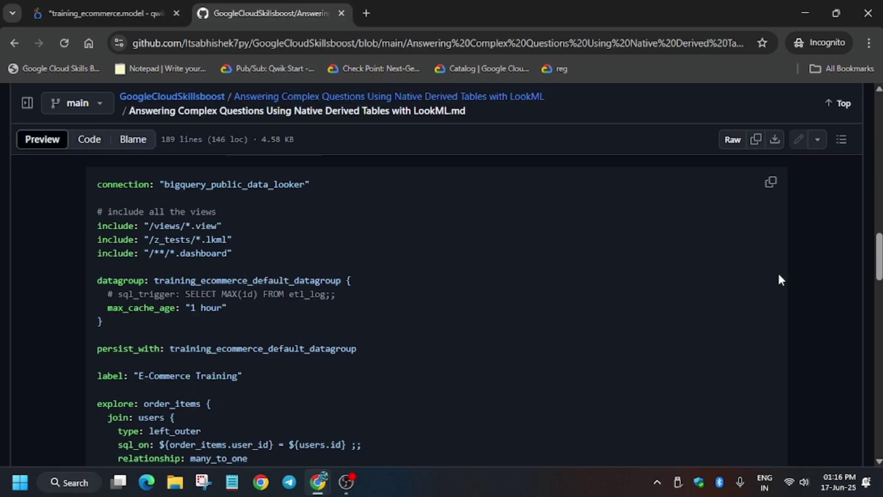
left_click(771, 182)
left_click(106, 12)
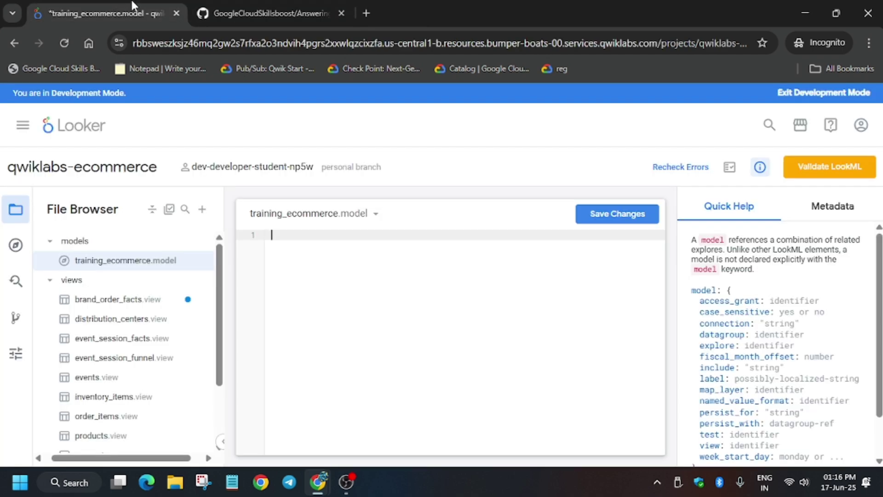
key("ctrl+v")
left_click(608, 213)
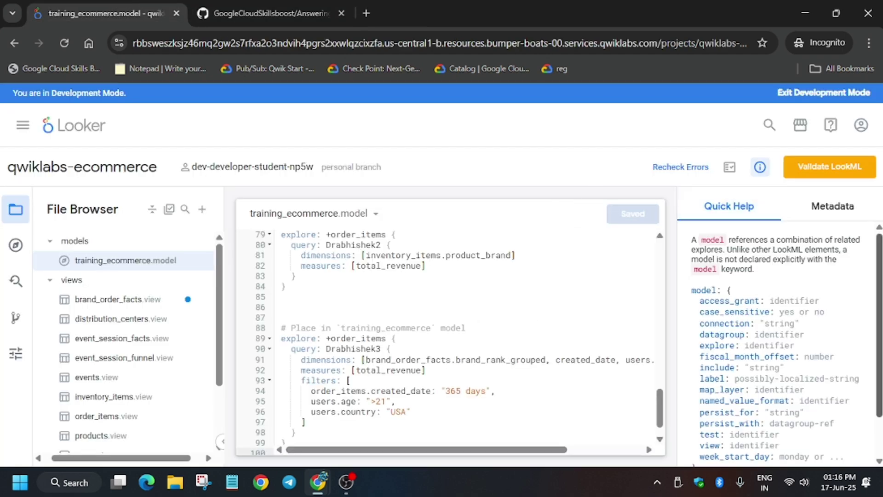
left_click(836, 170)
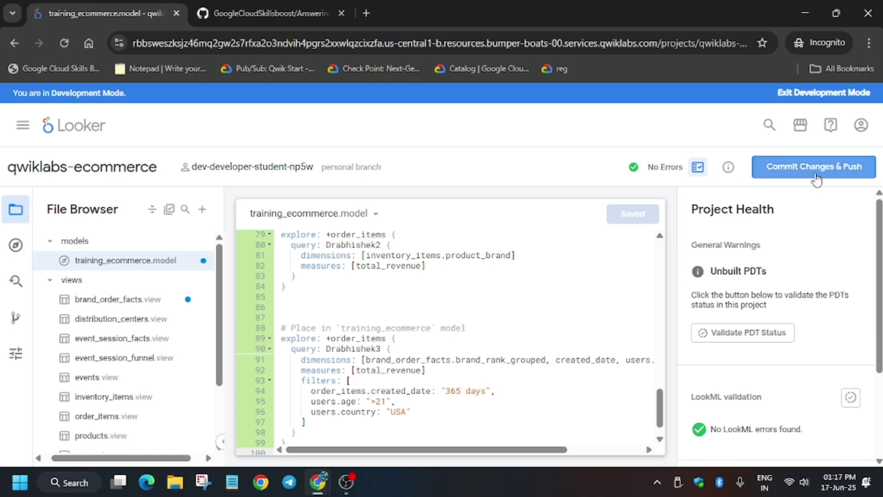
Commit the model and view changes with the message "like the video" and deploy to production
left_click(813, 179)
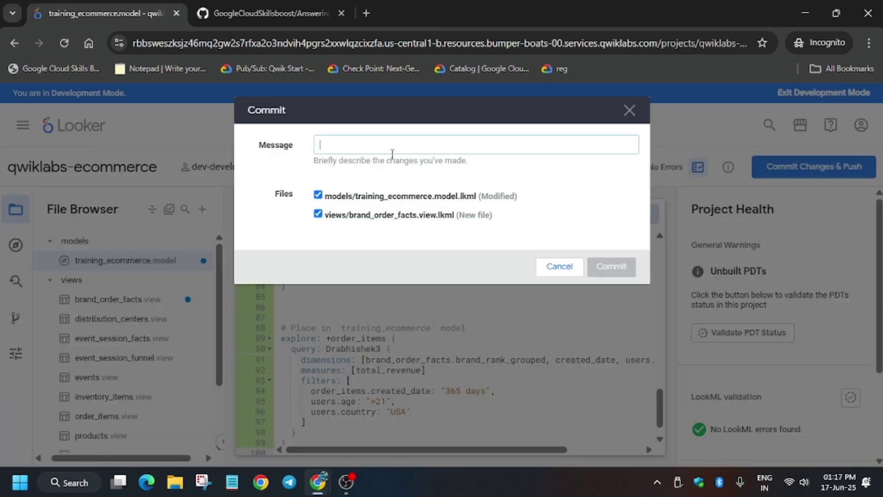
type("I")
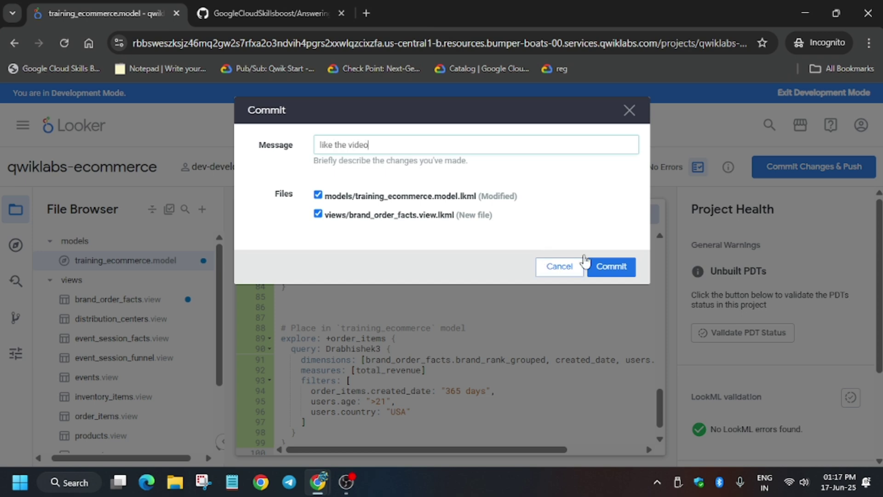
left_click(616, 262)
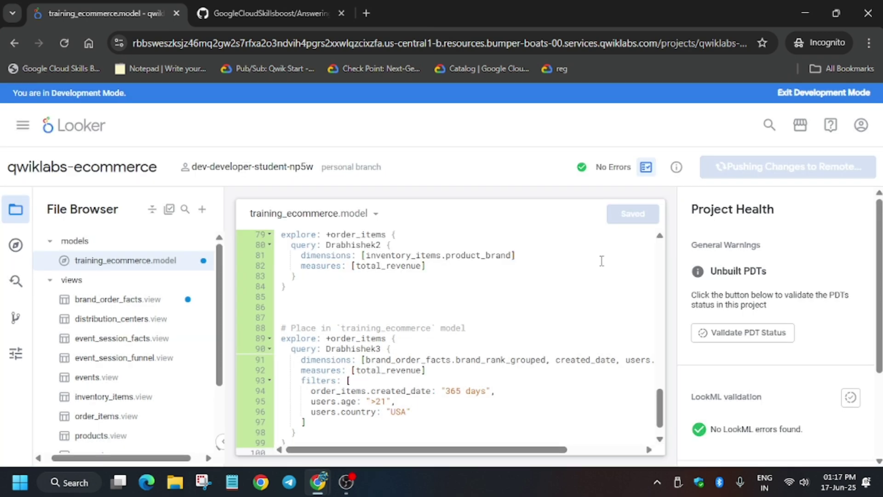
left_click(819, 176)
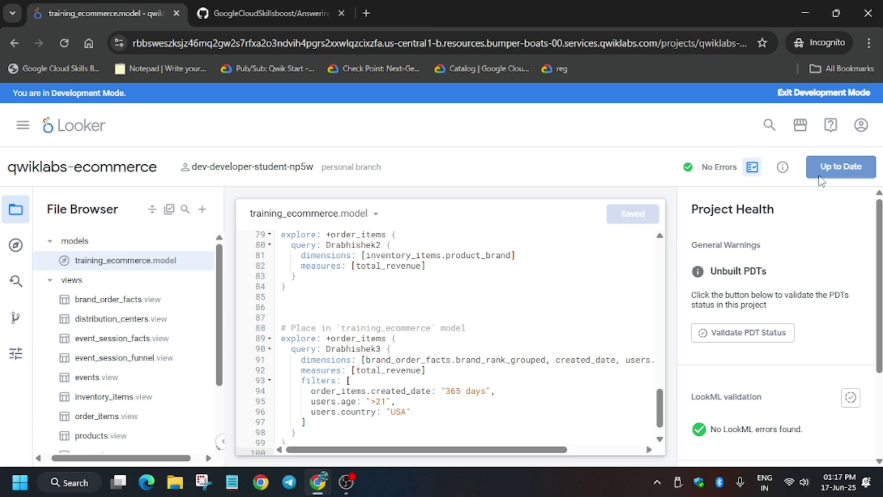
Open three additional Looker home page tabs from the Looker logo link
right_click(63, 129)
left_click(86, 145)
right_click(72, 127)
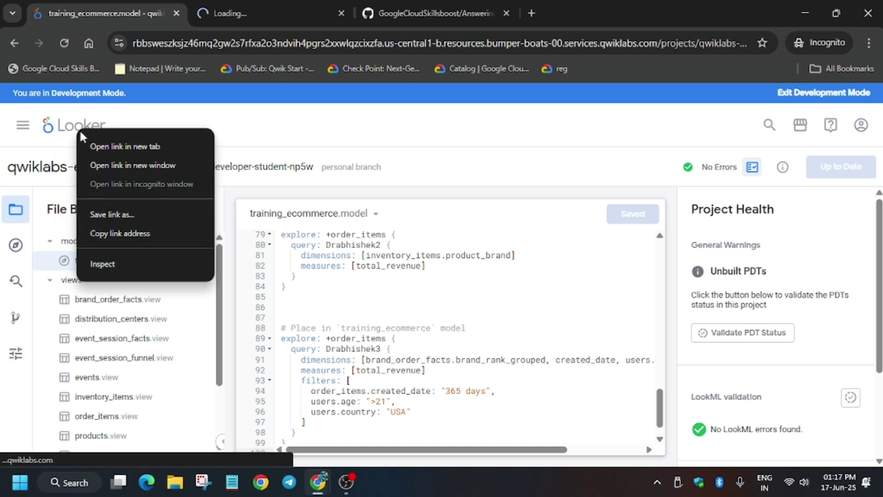
left_click(90, 145)
right_click(57, 122)
left_click(85, 134)
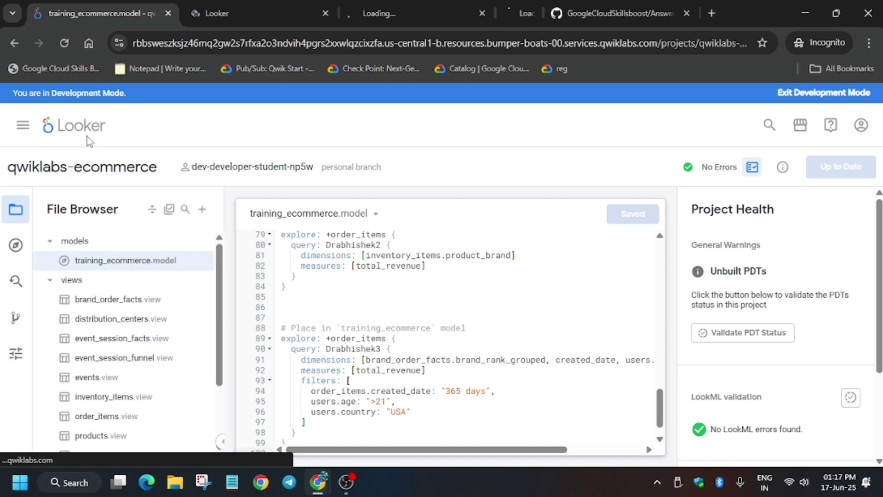
left_click(226, 5)
left_click(355, 5)
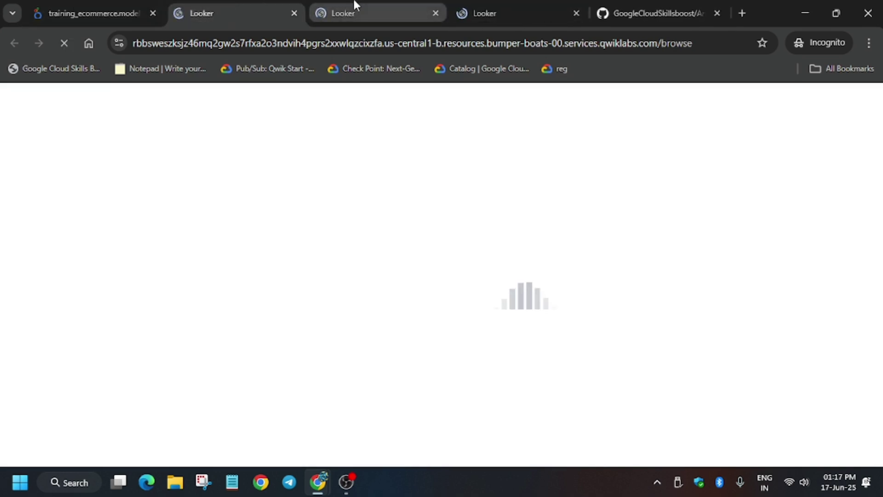
left_click(522, 5)
left_click(250, 5)
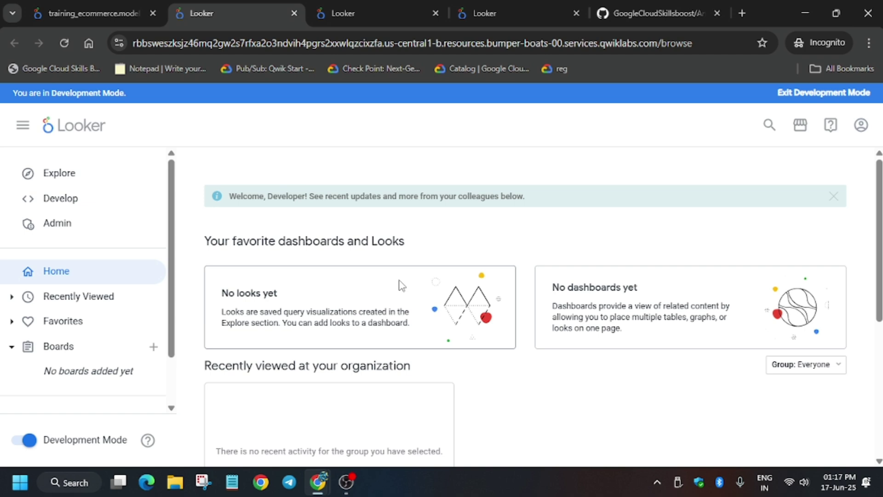
Open the Order Items Explore in each of the three new tabs
left_click(91, 184)
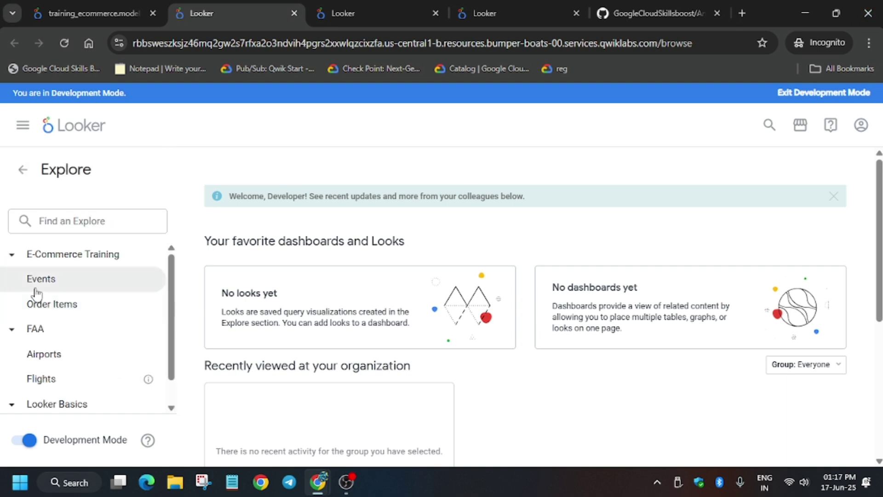
left_click(92, 304)
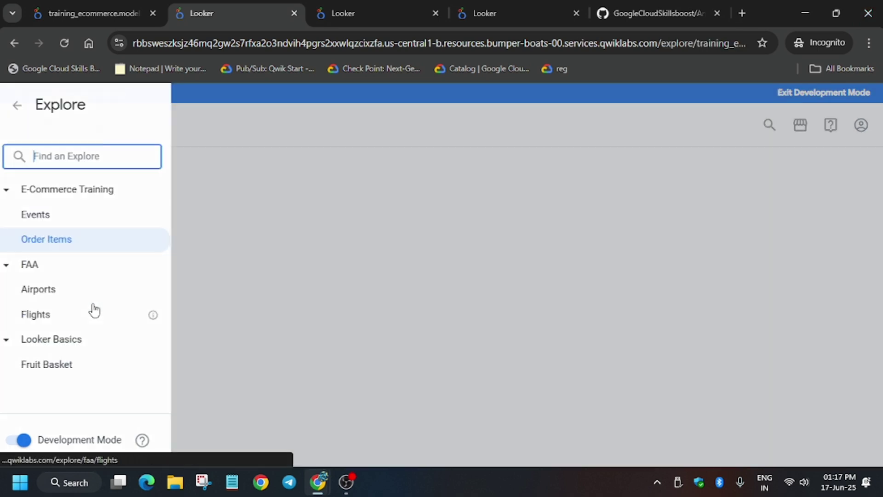
left_click(396, 9)
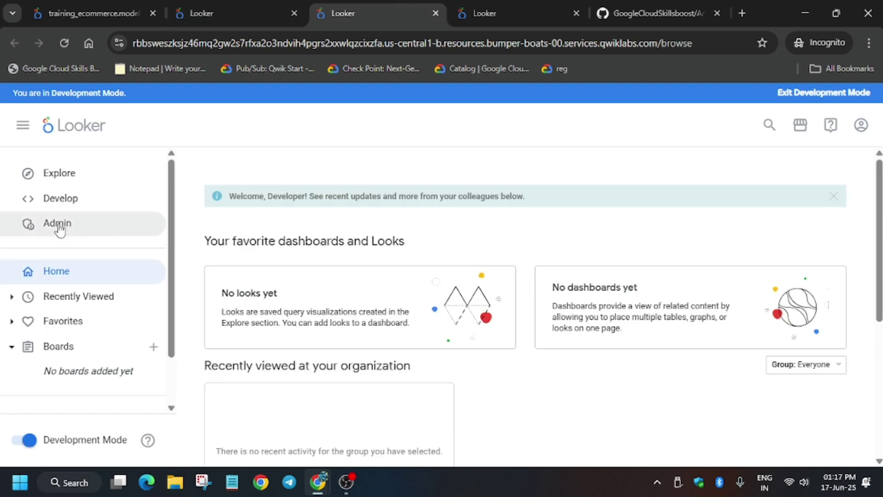
left_click(92, 184)
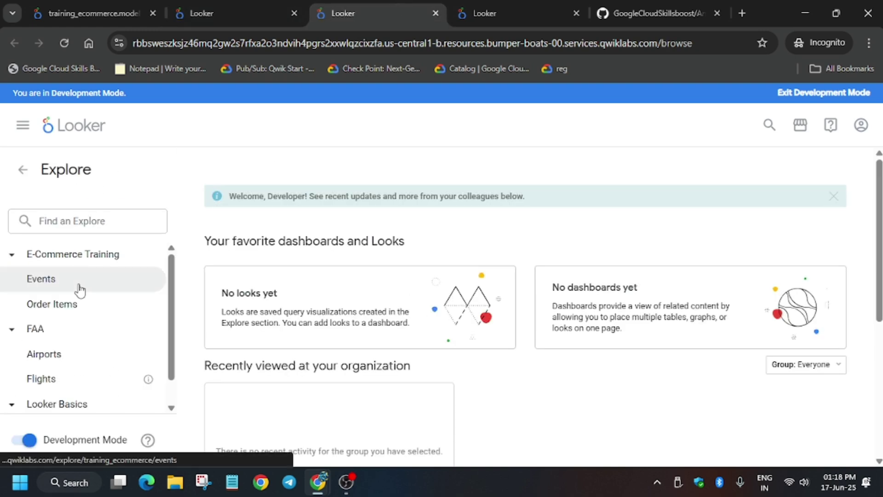
left_click(54, 307)
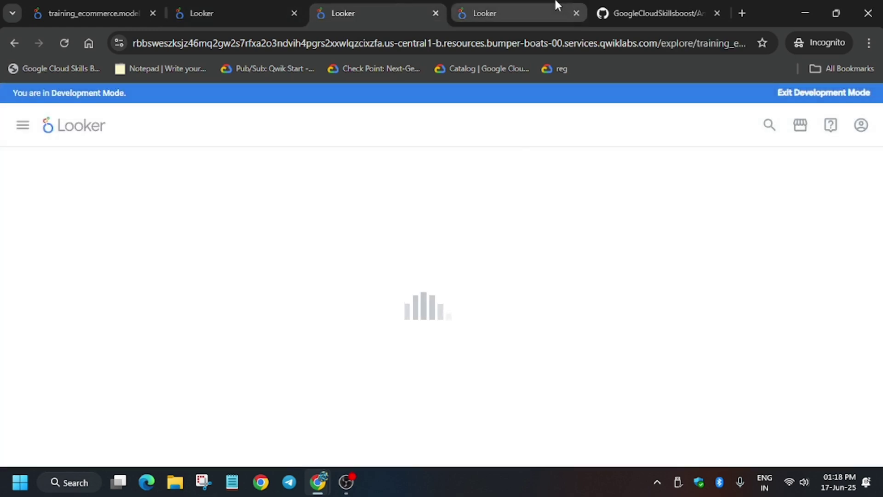
left_click(528, 7)
left_click(81, 180)
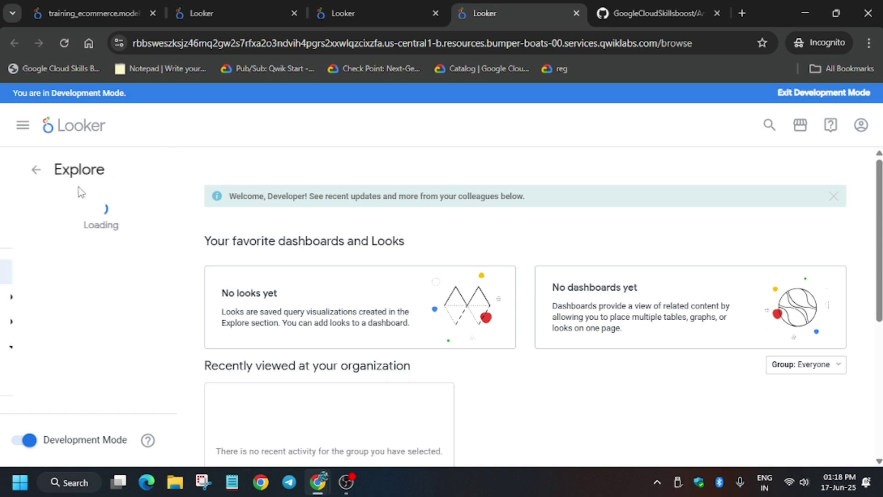
left_click(63, 305)
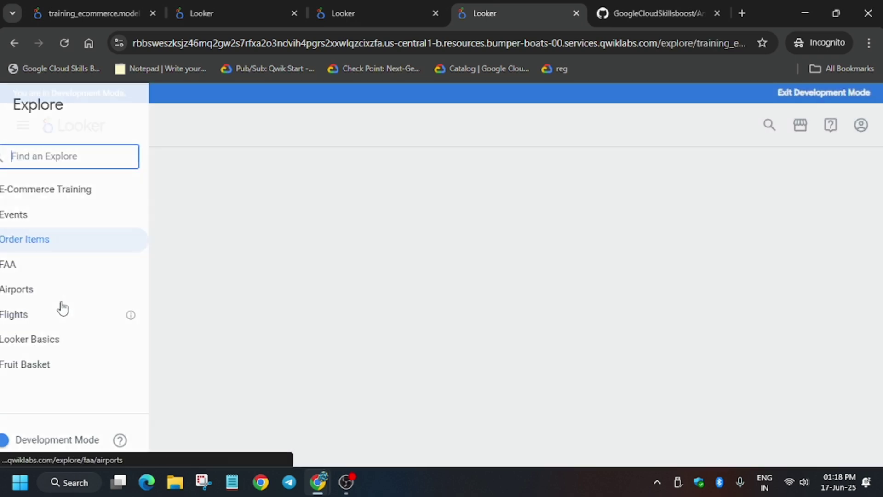
left_click(202, 7)
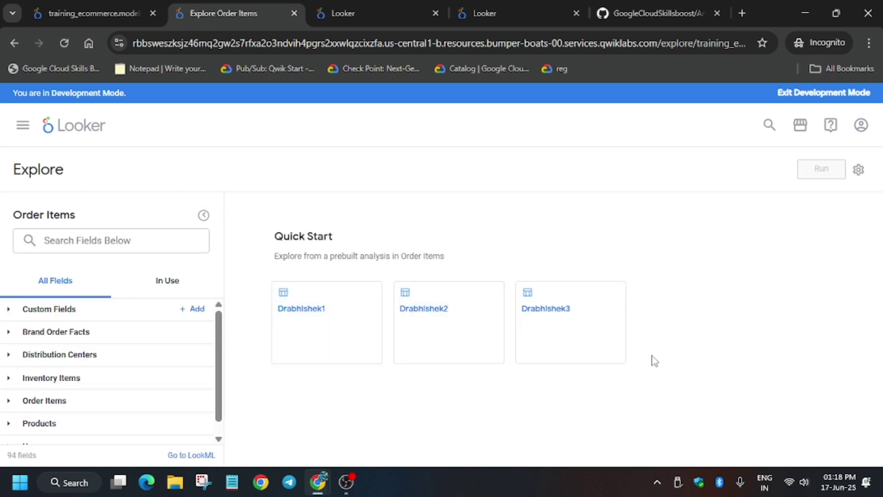
Run the brand revenue Quick Start analysis and switch its visualization to Pie
left_click(330, 329)
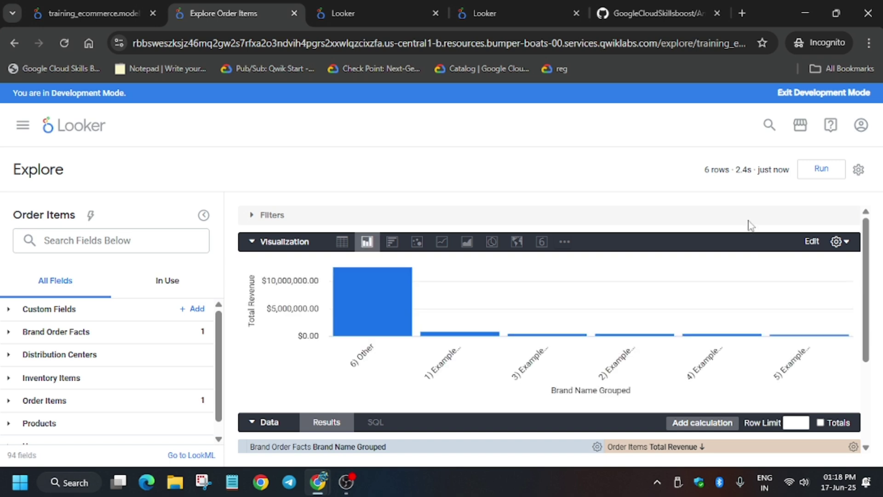
left_click(492, 243)
scroll(414, 341, "down", 3)
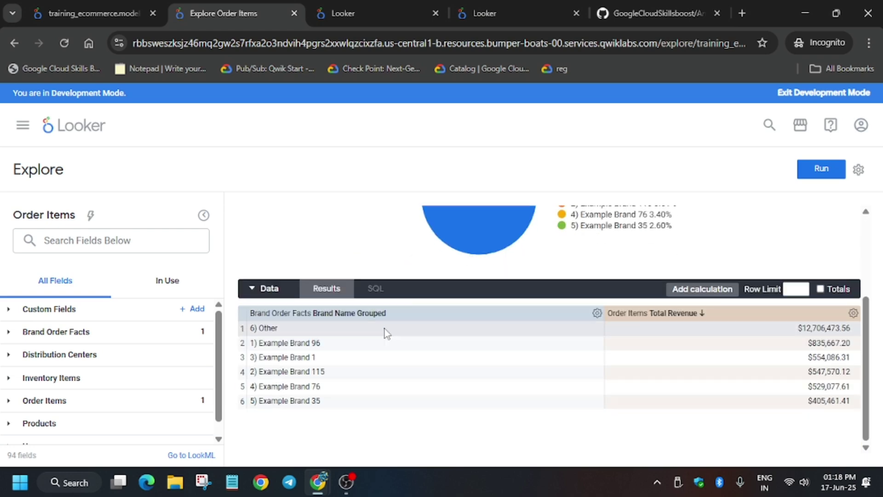
scroll(375, 316, "up", 5)
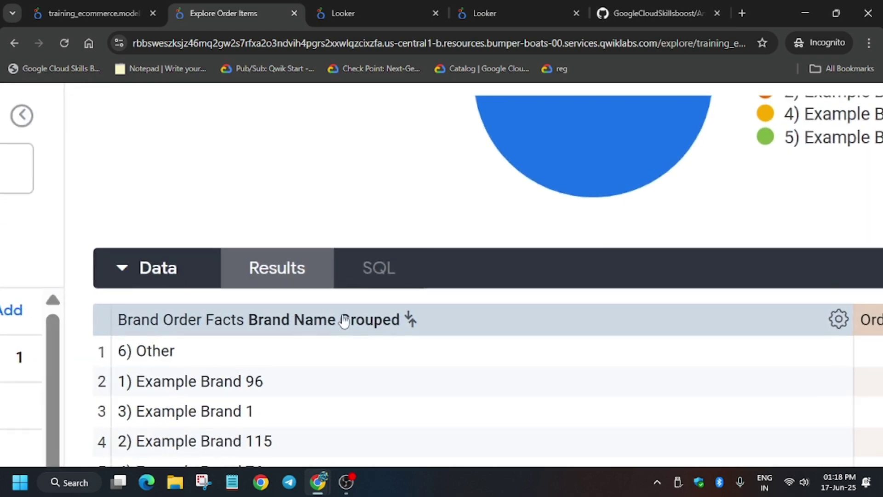
Sort by Brand Name Grouped ascending and rerun the query
left_click(410, 322)
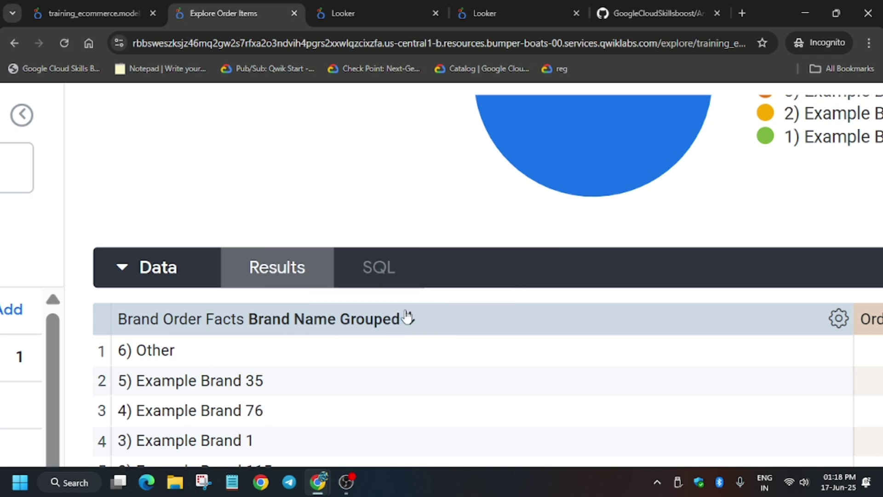
left_click(409, 319)
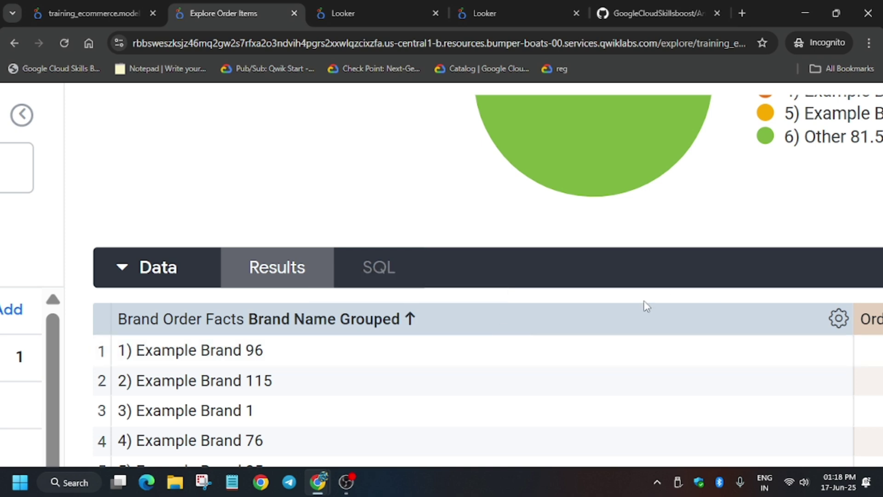
scroll(597, 237, "down", 5)
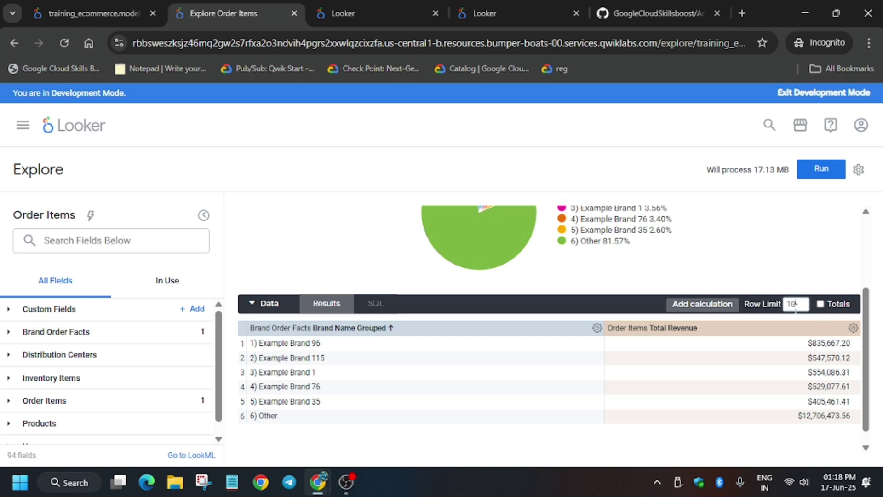
scroll(703, 251, "up", 3)
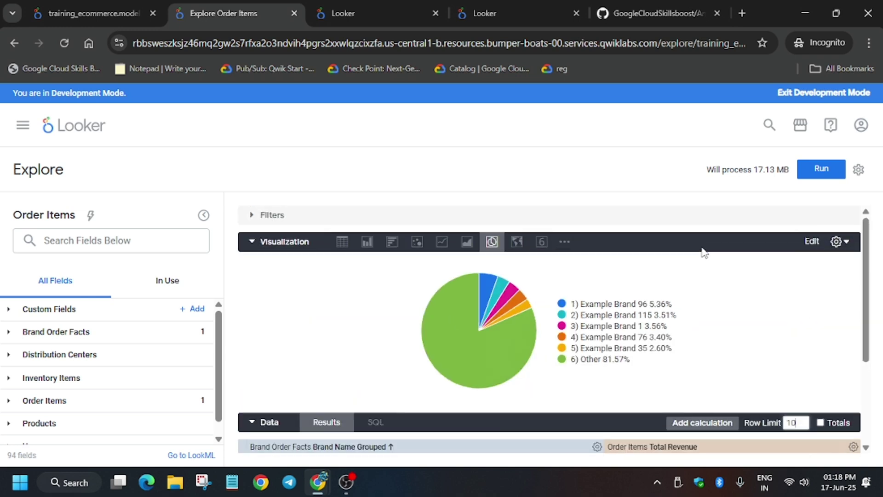
left_click(819, 179)
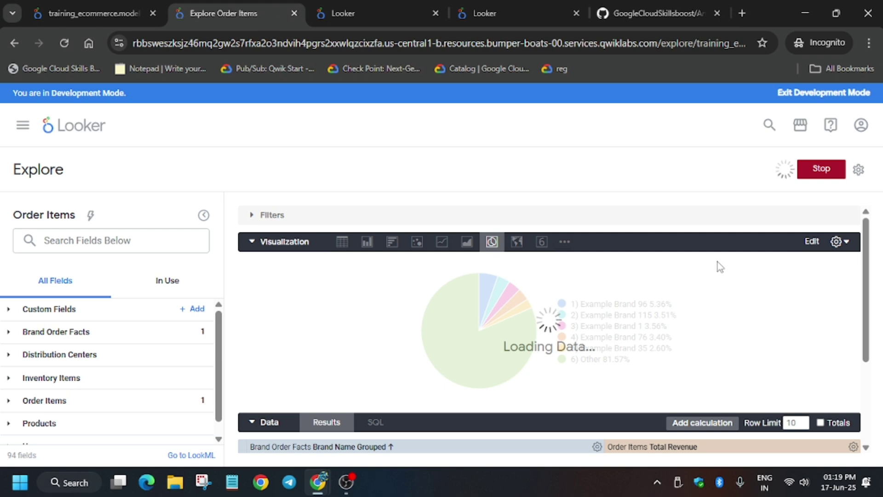
Find step 27 in the lab instructions, select the title 'Ranked Brand Revenue', and return to Looker
key("alt+Tab")
left_click(125, 11)
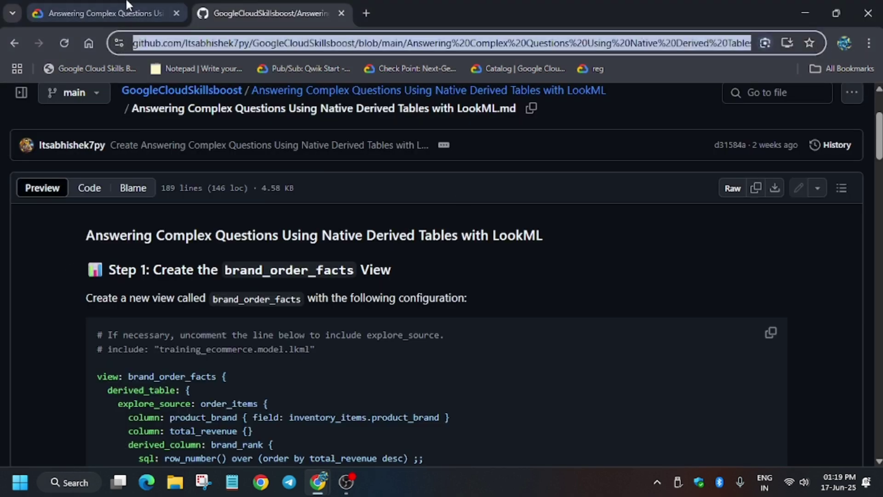
left_click(819, 276)
scroll(506, 373, "down", 10)
scroll(506, 374, "down", 10)
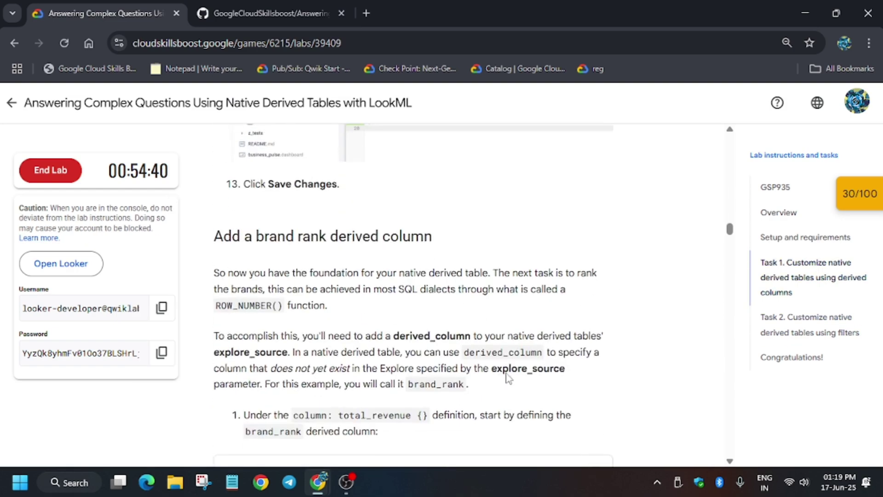
scroll(509, 374, "down", 5)
scroll(445, 293, "up", 5)
scroll(434, 293, "up", 5)
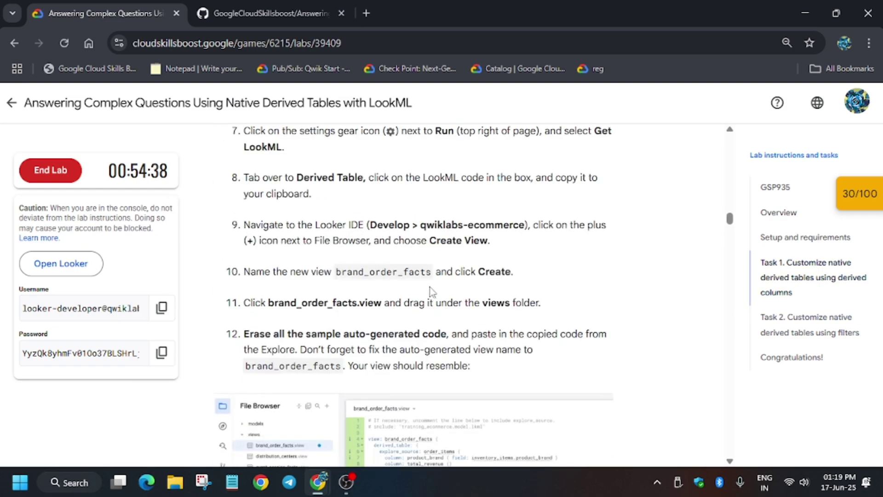
scroll(391, 313, "down", 6)
scroll(448, 343, "down", 10)
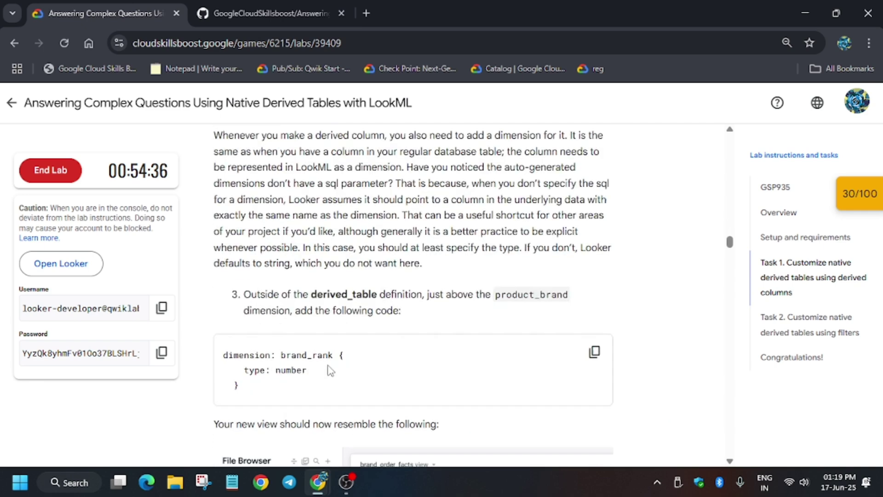
scroll(330, 370, "up", 3)
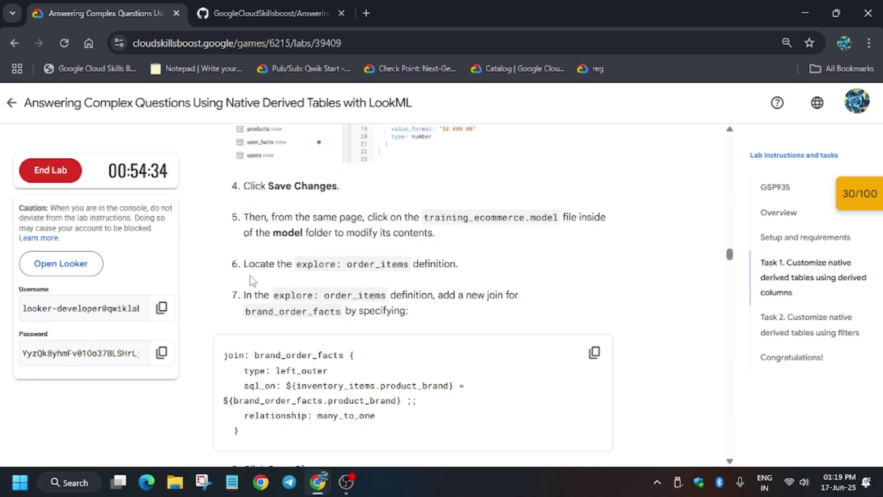
scroll(276, 317, "down", 15)
scroll(270, 341, "down", 12)
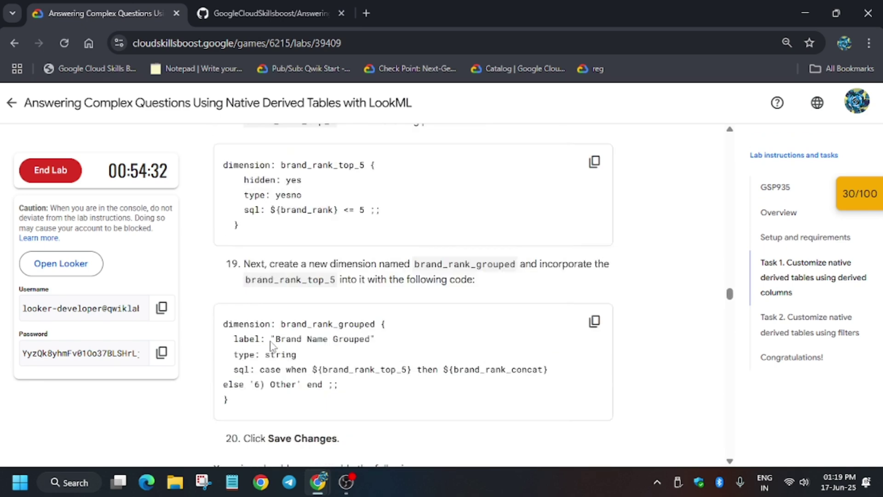
scroll(270, 320, "down", 9)
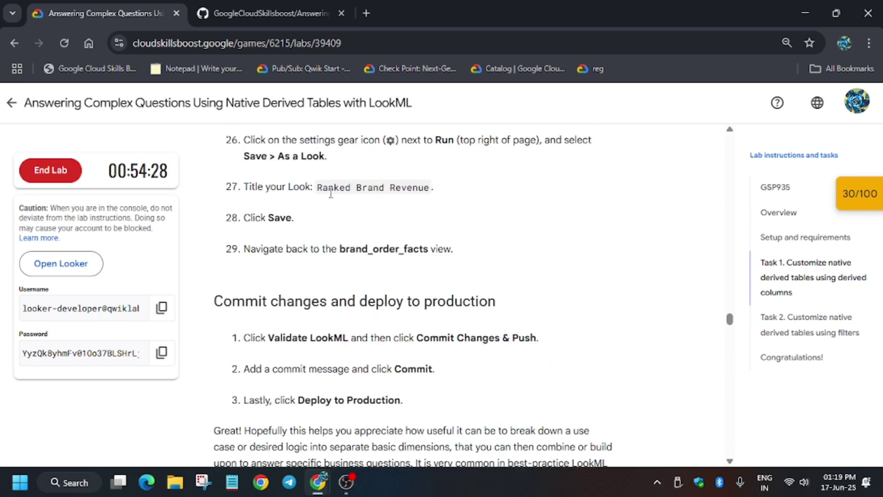
left_click_drag(316, 188, 434, 193)
key("ctrl+c")
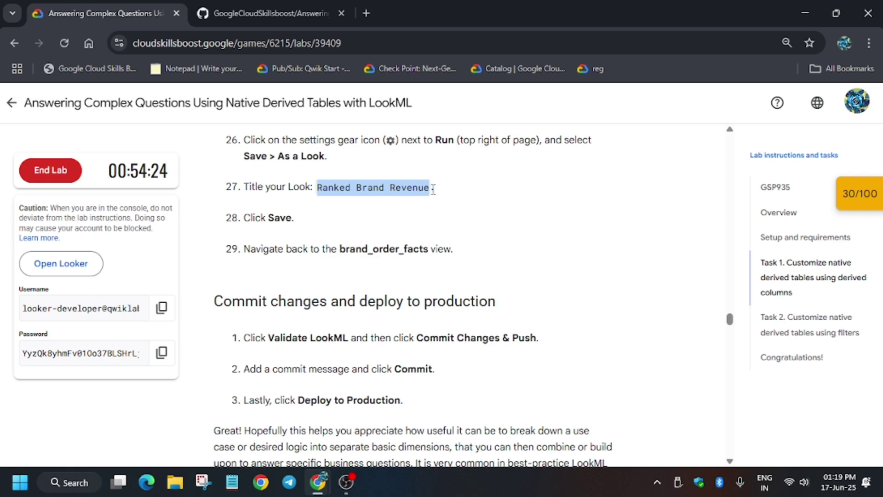
key("alt+Tab")
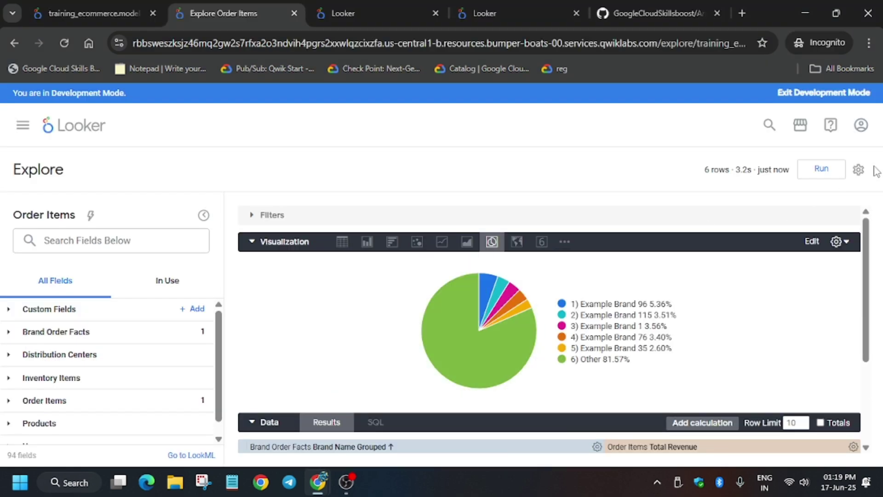
Save the pie chart as a Look titled 'Ranked Brand Revenue', then go to the third Explore tab
left_click(858, 169)
mouse_move(808, 195)
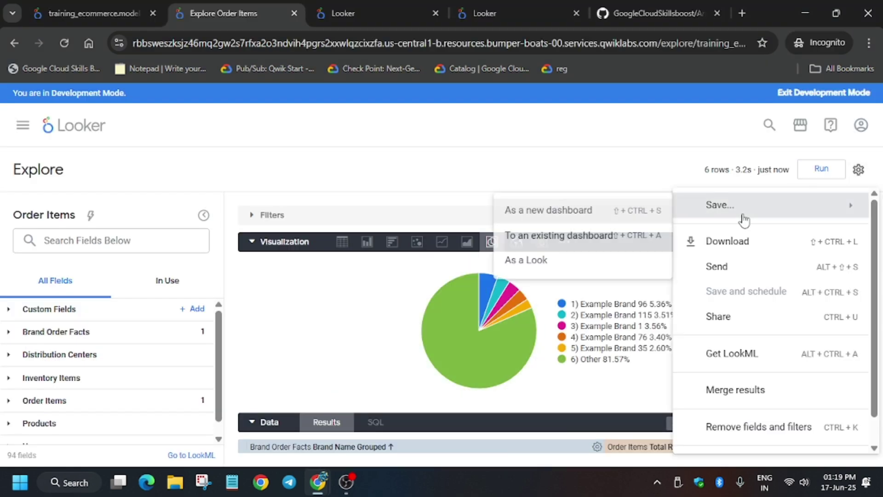
left_click(562, 263)
key("ctrl+v")
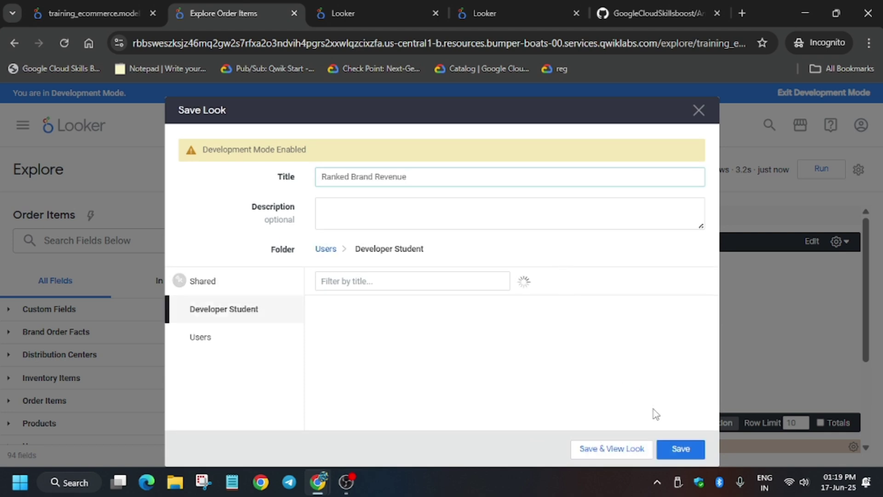
left_click(697, 457)
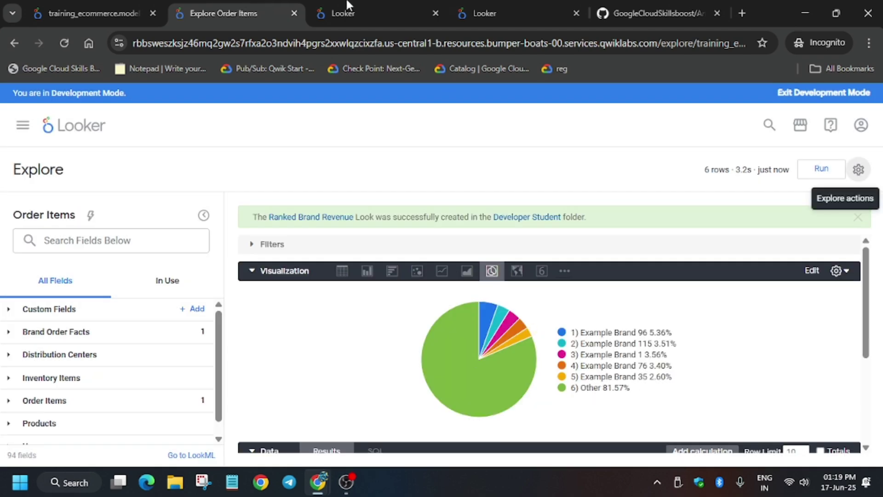
left_click(348, 5)
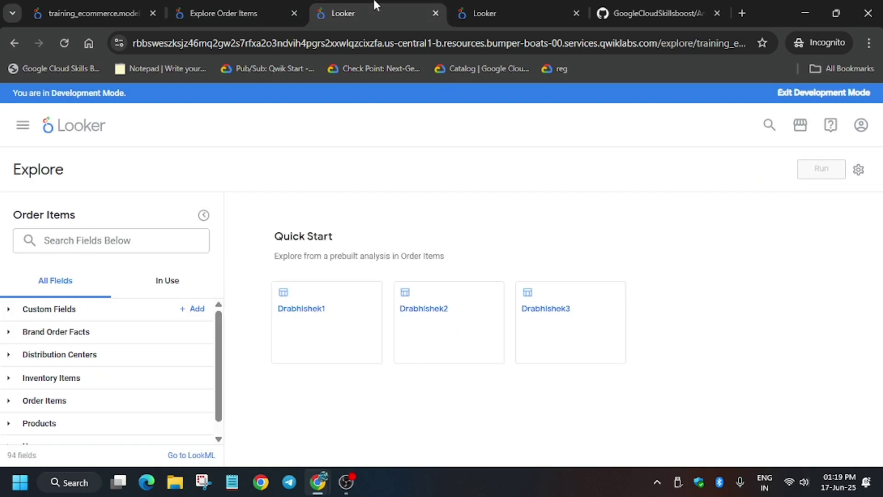
Launch the second (revenue-by-brand bar chart) and third (filtered map) Quick Start analyses
left_click(435, 332)
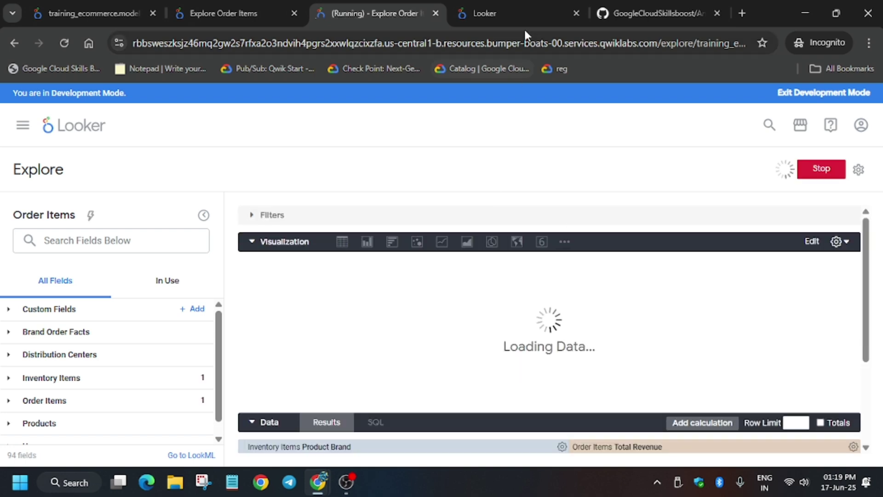
left_click(521, 14)
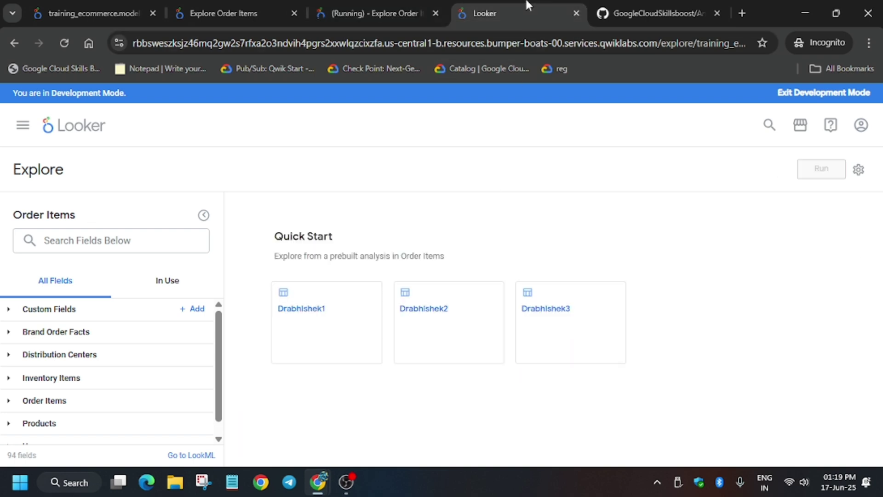
left_click(557, 290)
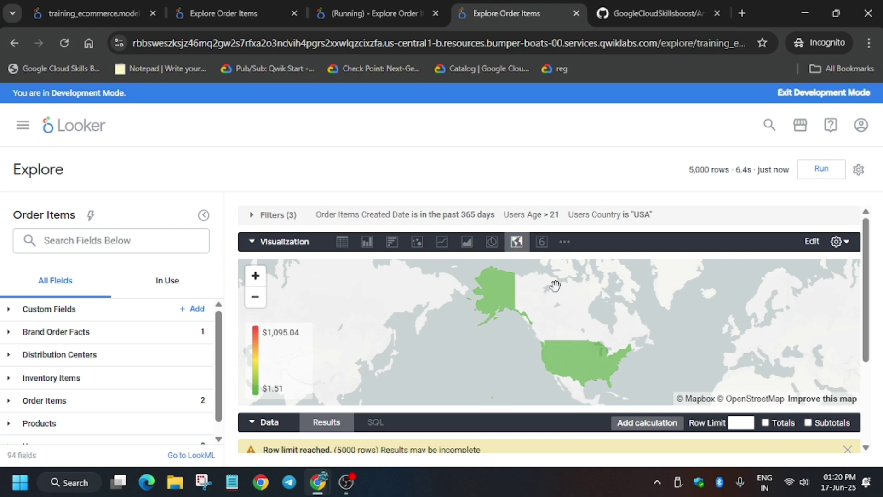
Review the finished revenue-by-brand bar chart, then return to the lab's Task 2 instructions
left_click(405, 14)
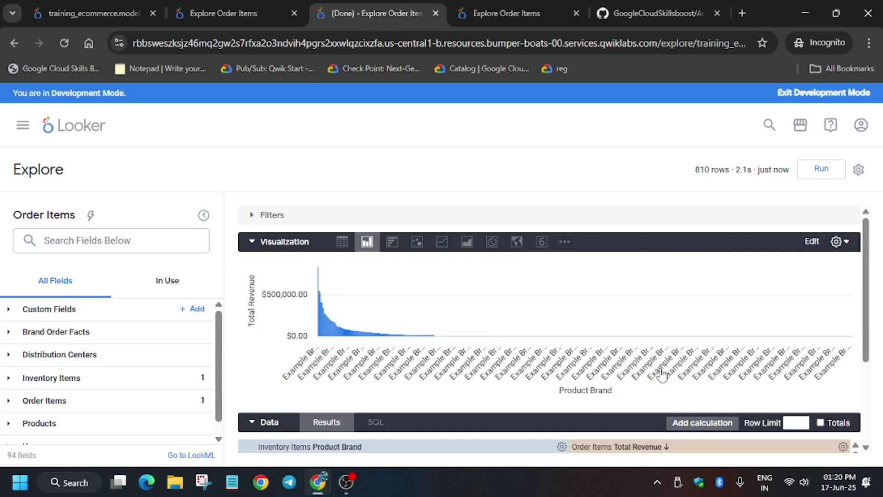
key("alt+Tab")
scroll(404, 322, "down", 10)
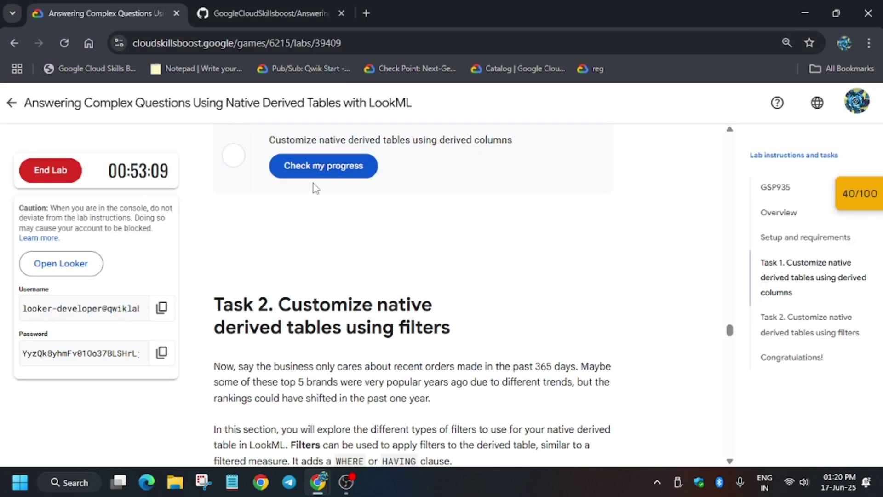
Check progress on the derived-columns task and read the failure hint
left_click(341, 164)
scroll(377, 256, "up", 3)
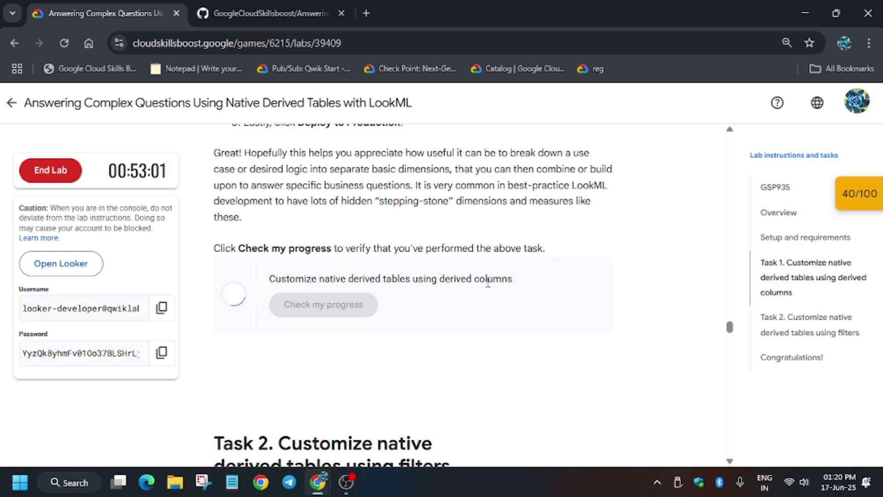
left_click_drag(270, 347, 456, 338)
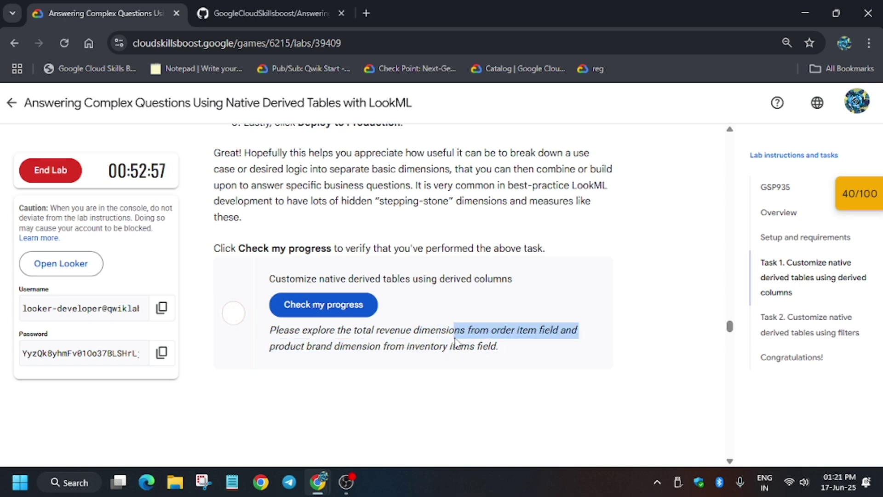
left_click(456, 339)
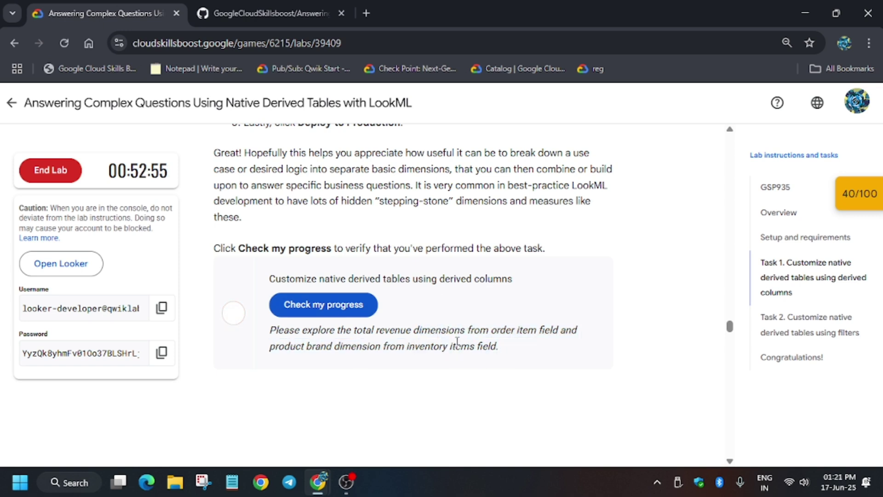
Jump to the lab's Congratulations section and scroll back to Task 2's progress check
left_click(787, 356)
scroll(399, 301, "up", 15)
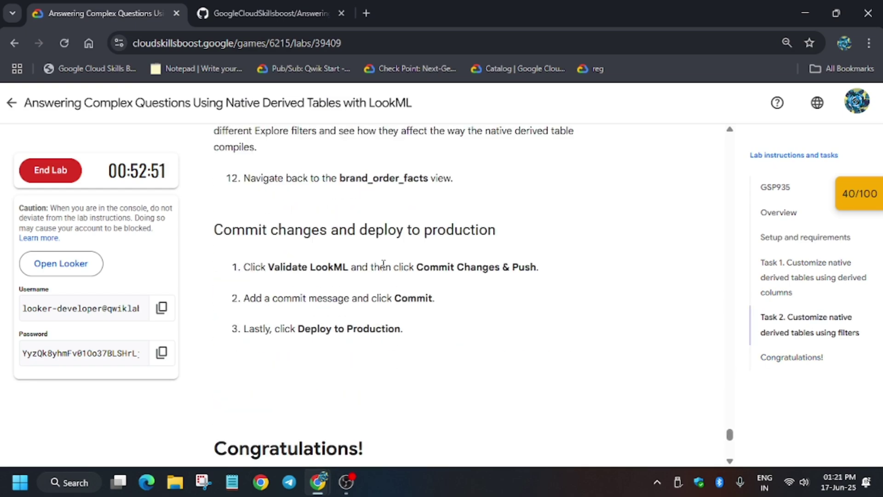
scroll(414, 301, "down", 8)
scroll(414, 301, "down", 10)
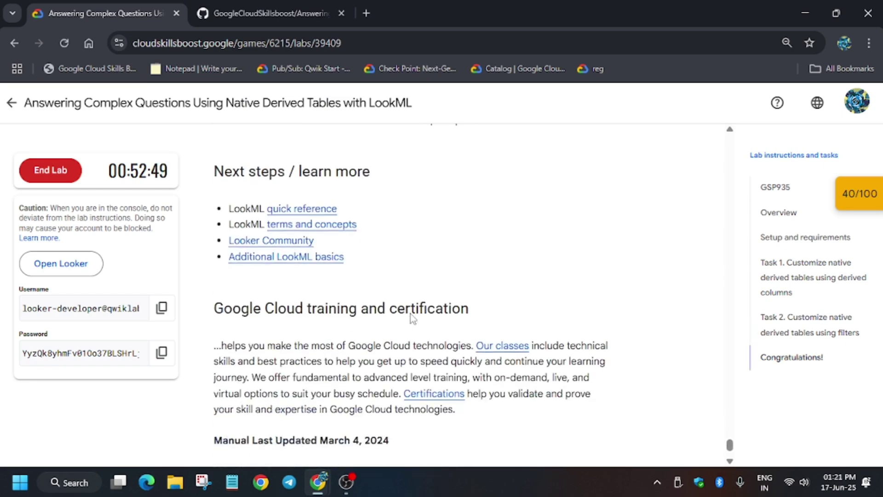
scroll(546, 177, "up", 3)
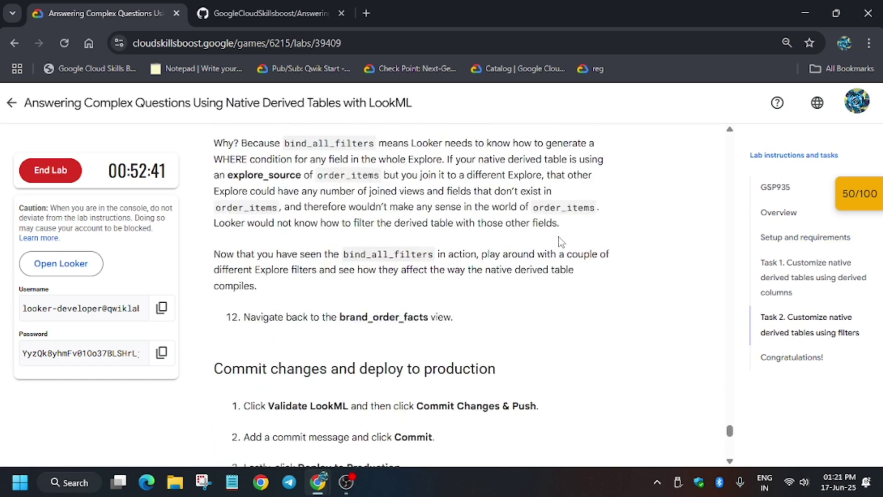
scroll(561, 241, "up", 10)
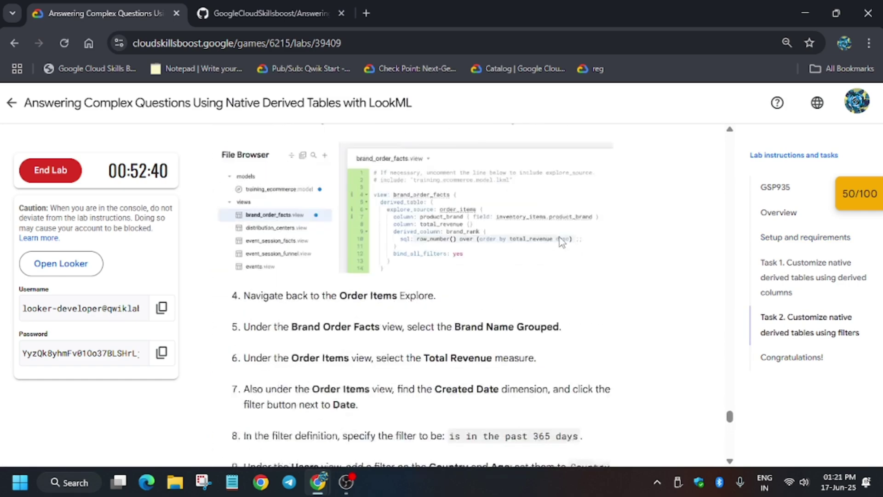
scroll(237, 385, "down", 5)
scroll(255, 386, "down", 6)
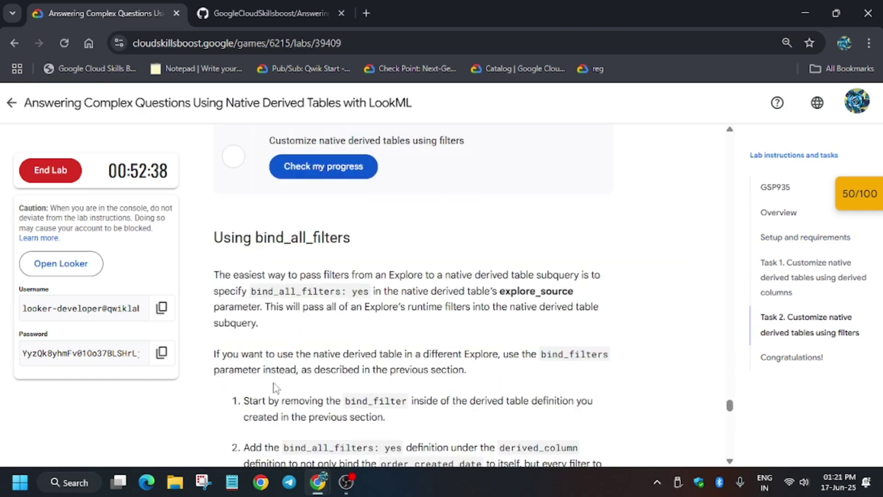
Check progress on the filters task and start verifying it from the checkpoints list
left_click(324, 166)
scroll(459, 271, "up", 4)
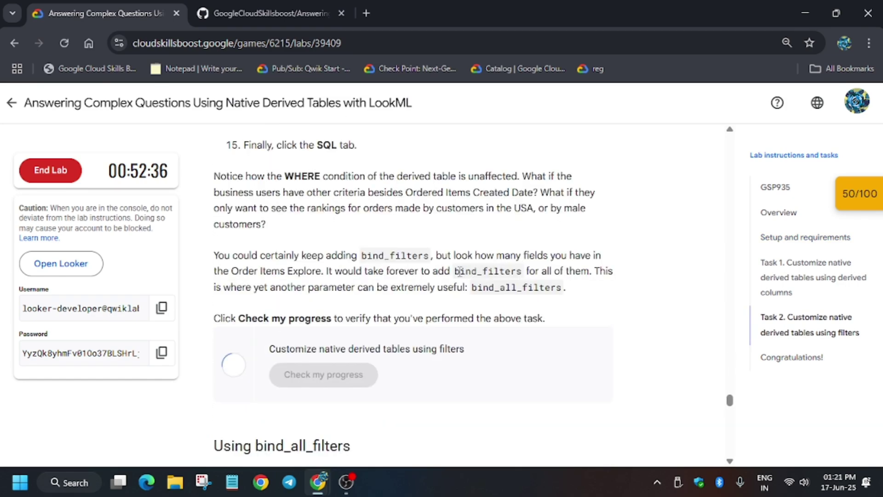
left_click(879, 208)
left_click(808, 282)
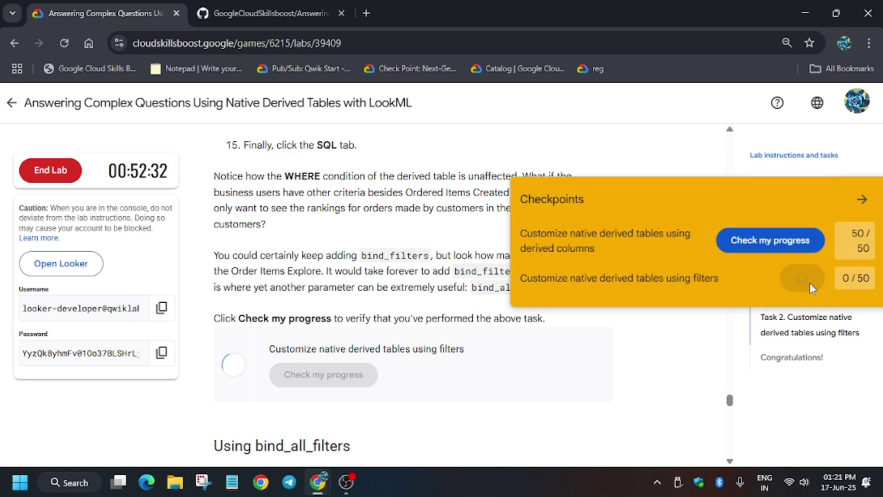
Re-verify the filters checkpoint, then go to the Task 1 instructions
left_click(811, 287)
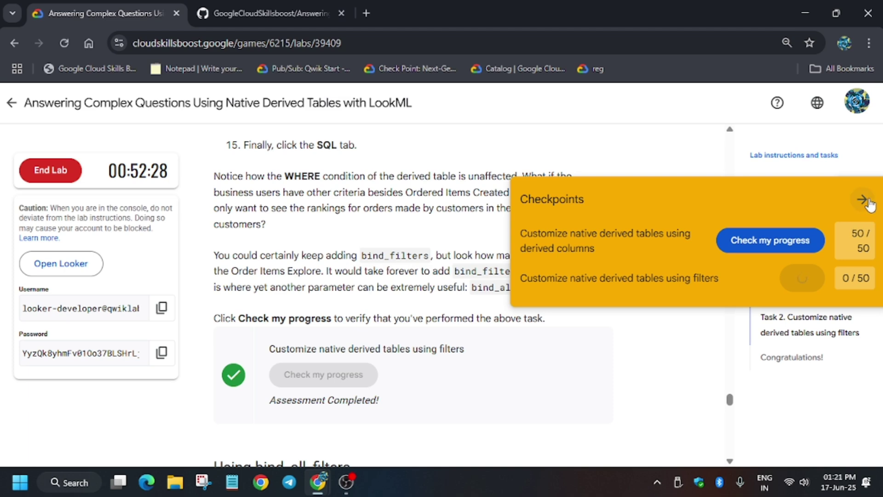
left_click(863, 200)
left_click(795, 270)
scroll(366, 369, "down", 15)
scroll(360, 364, "down", 20)
scroll(360, 370, "down", 15)
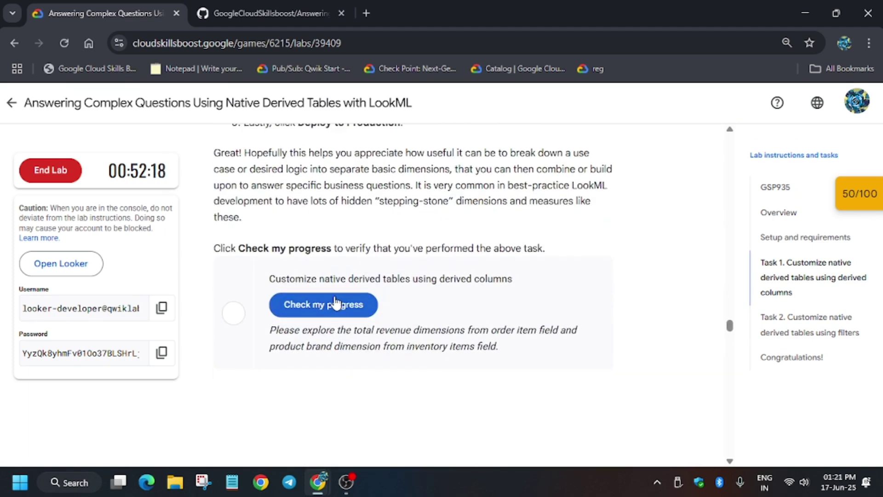
Recheck the derived-columns task and verify the filters checkpoint once more
left_click(335, 304)
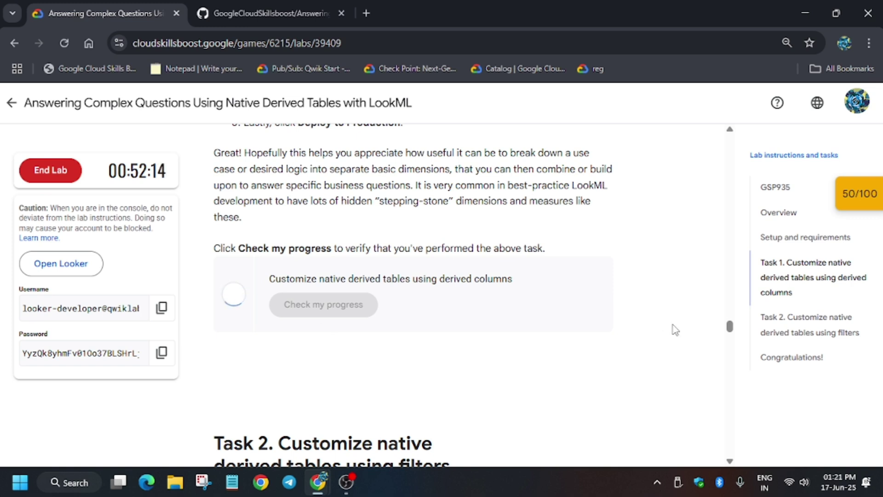
left_click(861, 194)
left_click(810, 276)
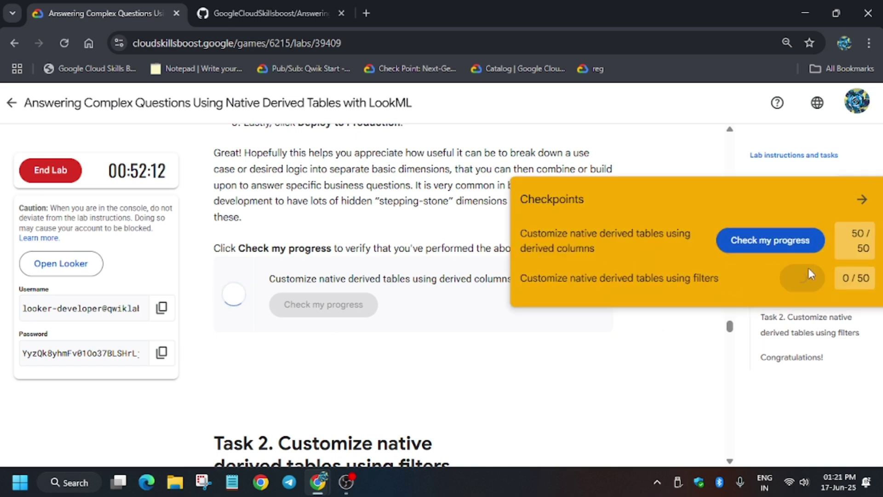